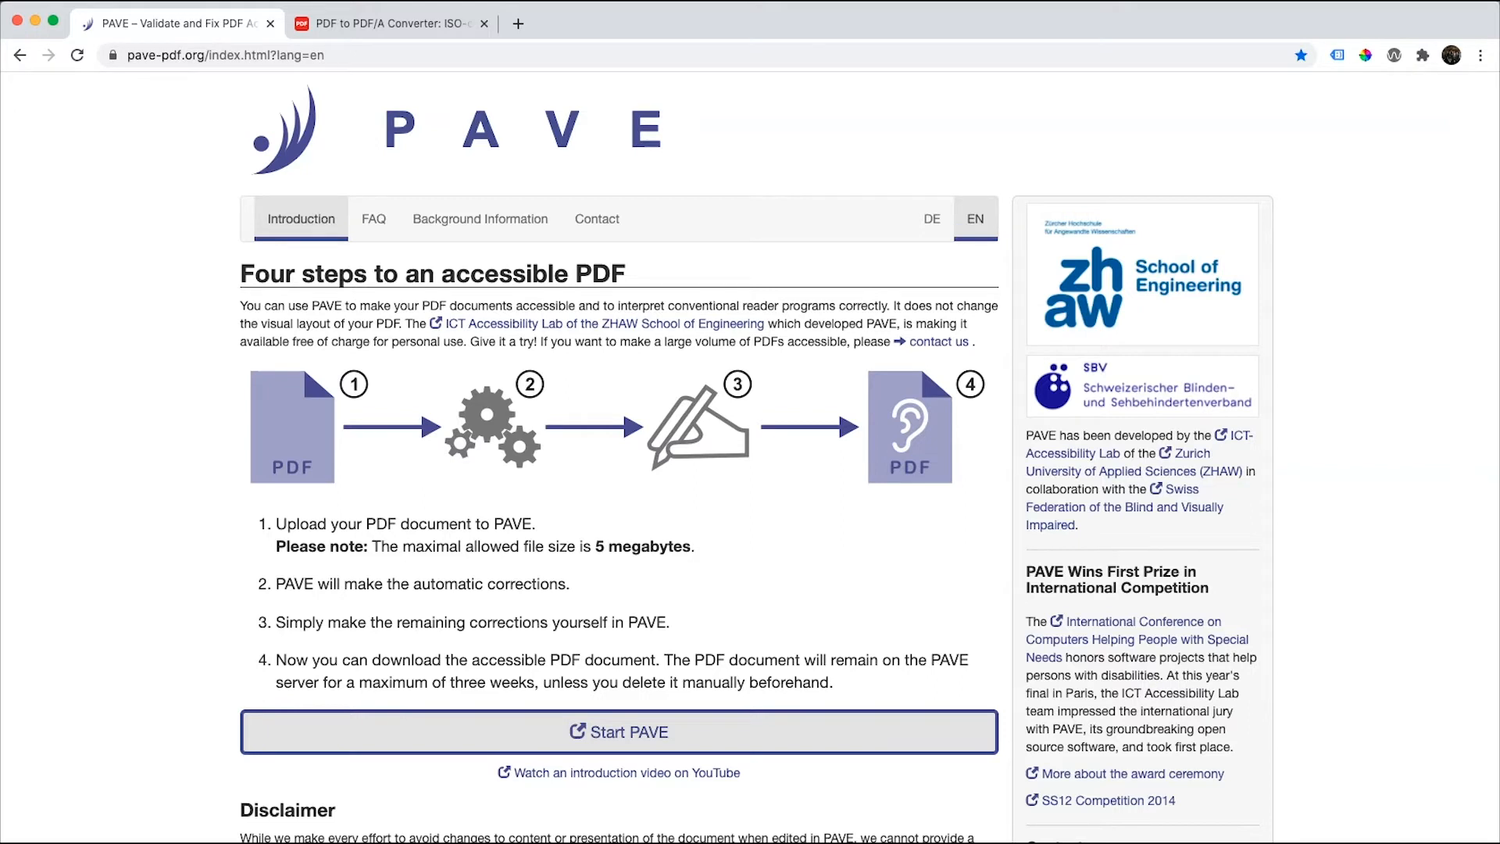
Start the PAVE tool and upload Example.pdf from the Desktop for accessibility validation
left_click(629, 734)
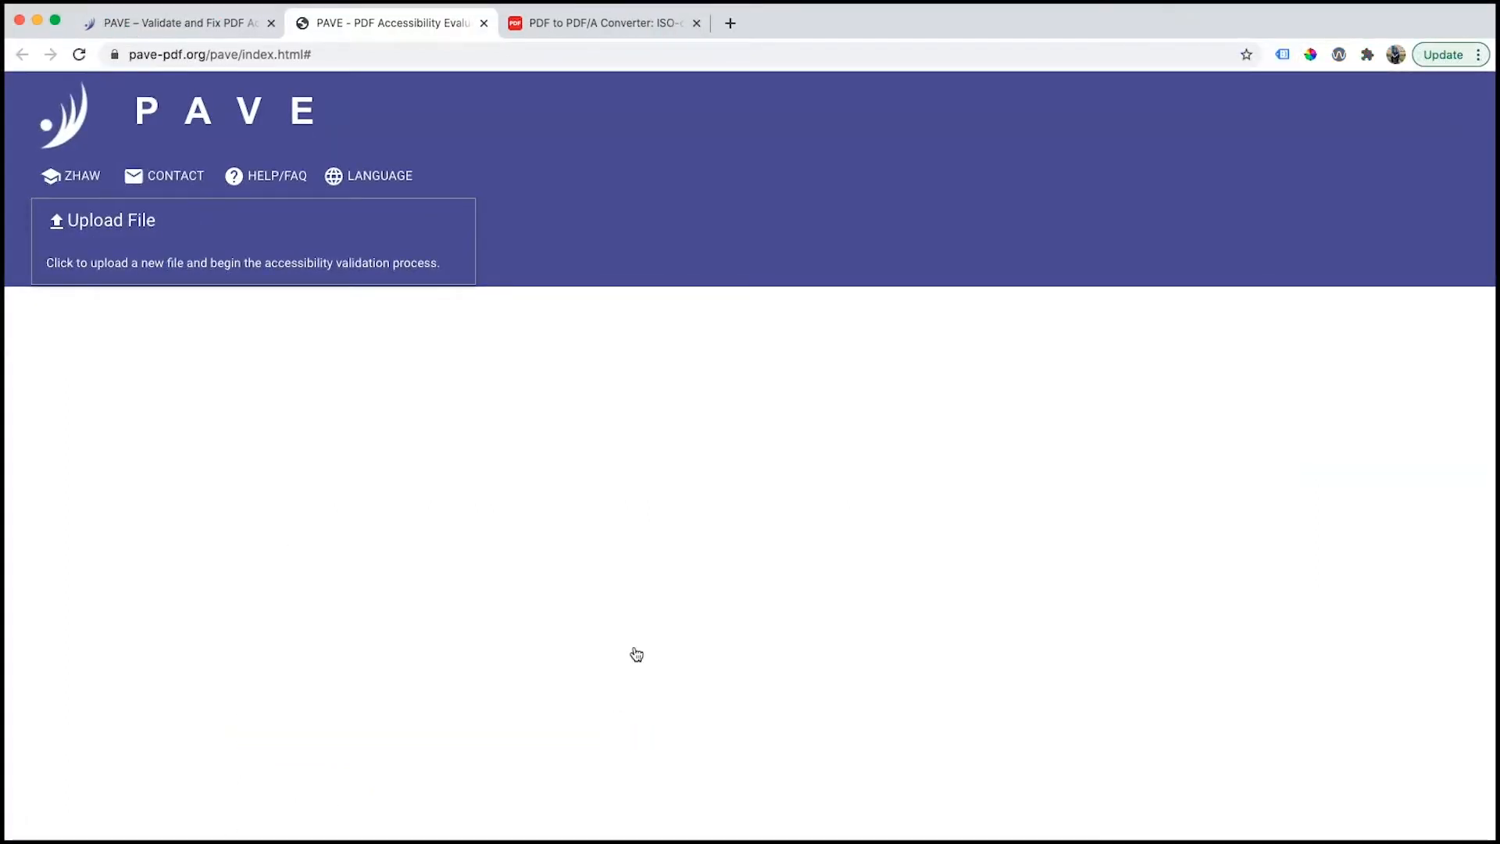
left_click(134, 234)
left_click(594, 137)
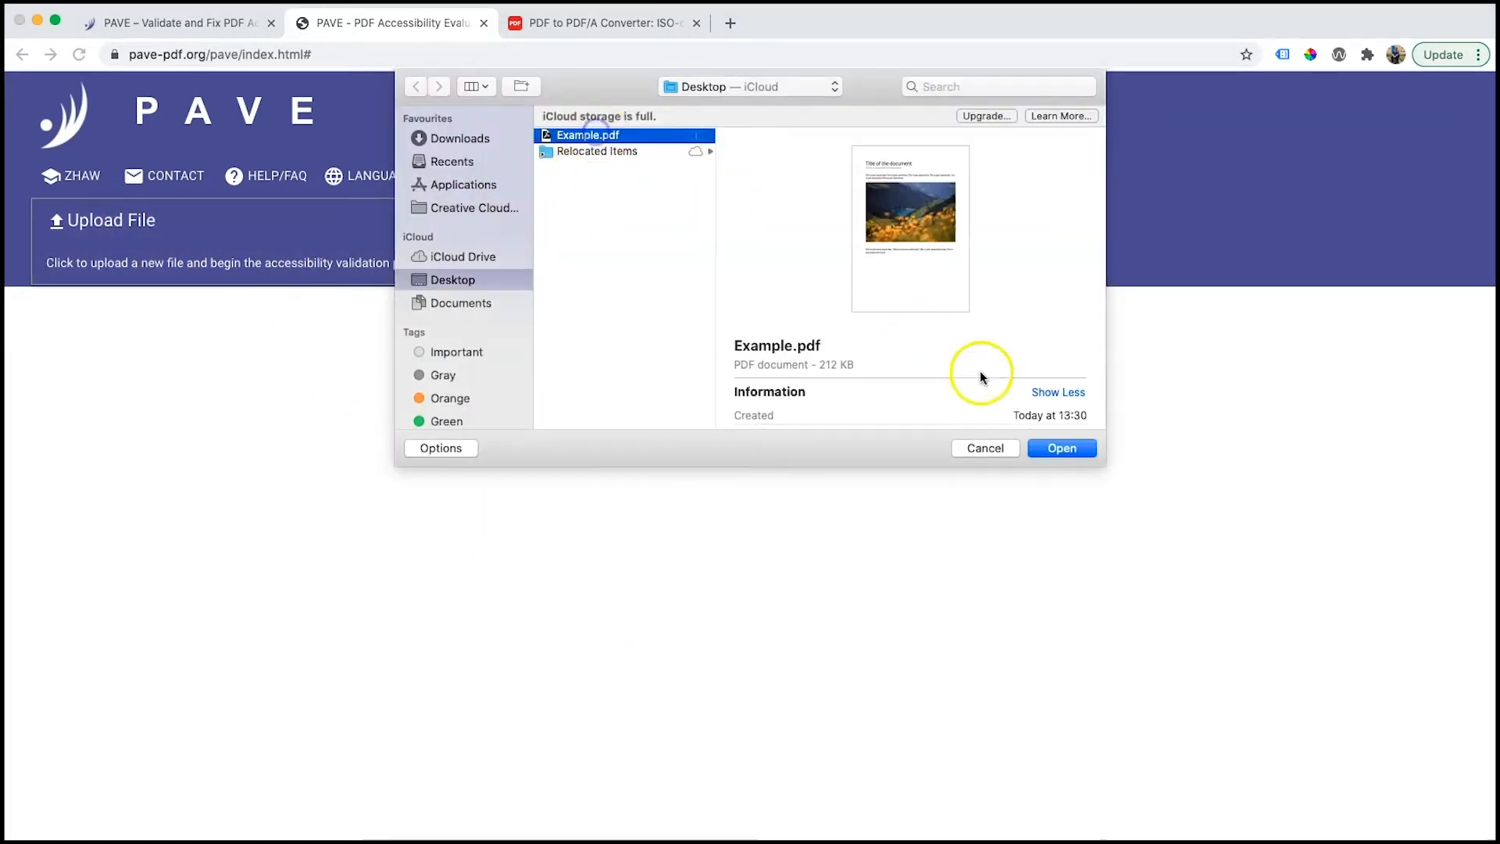
left_click(1061, 449)
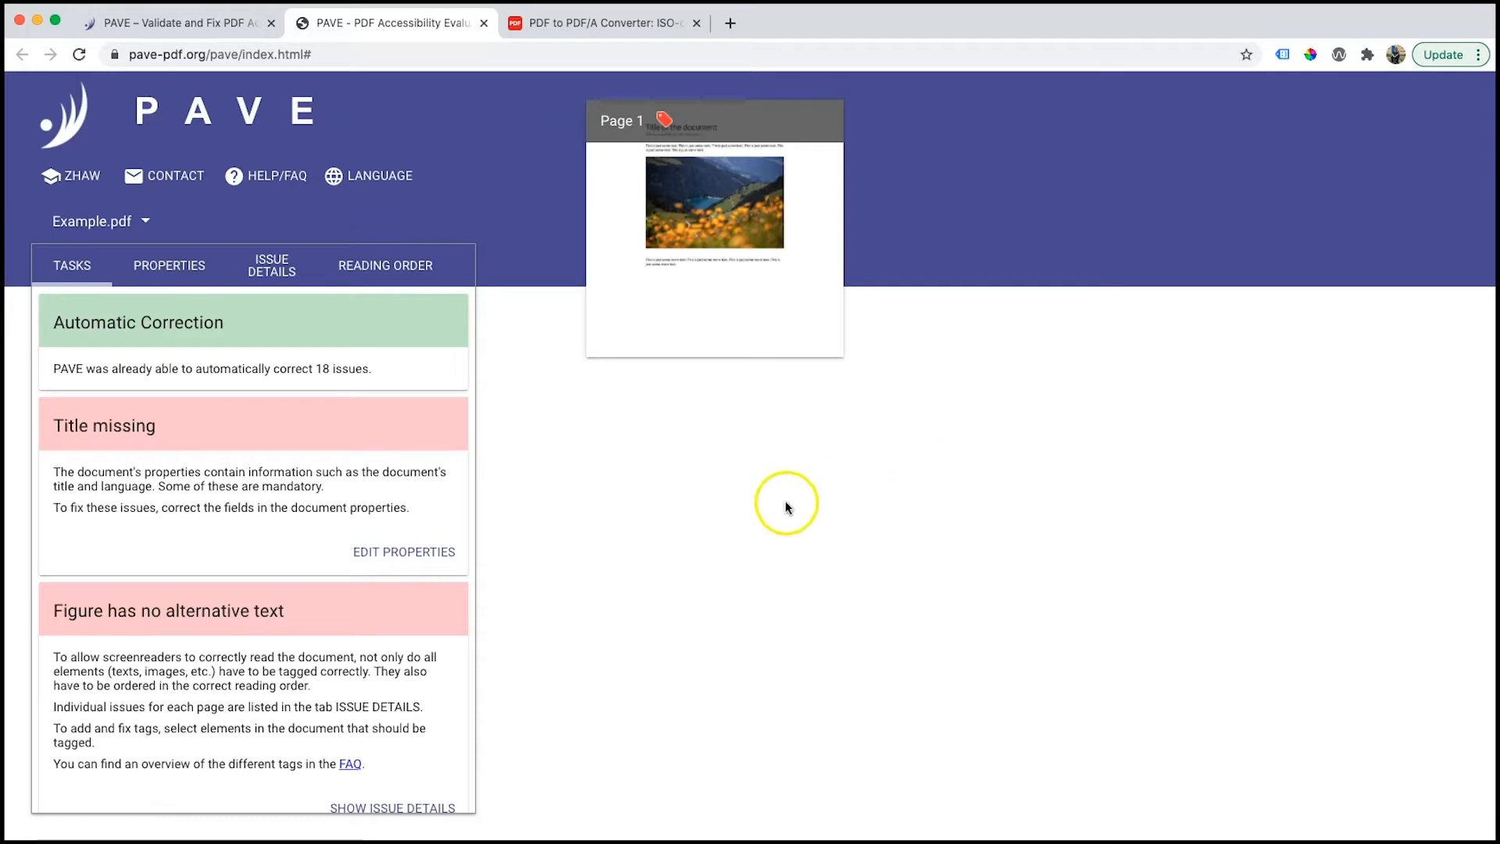
Edit the document properties, setting the title to "Example Document" and the language to English (en)
left_click(393, 552)
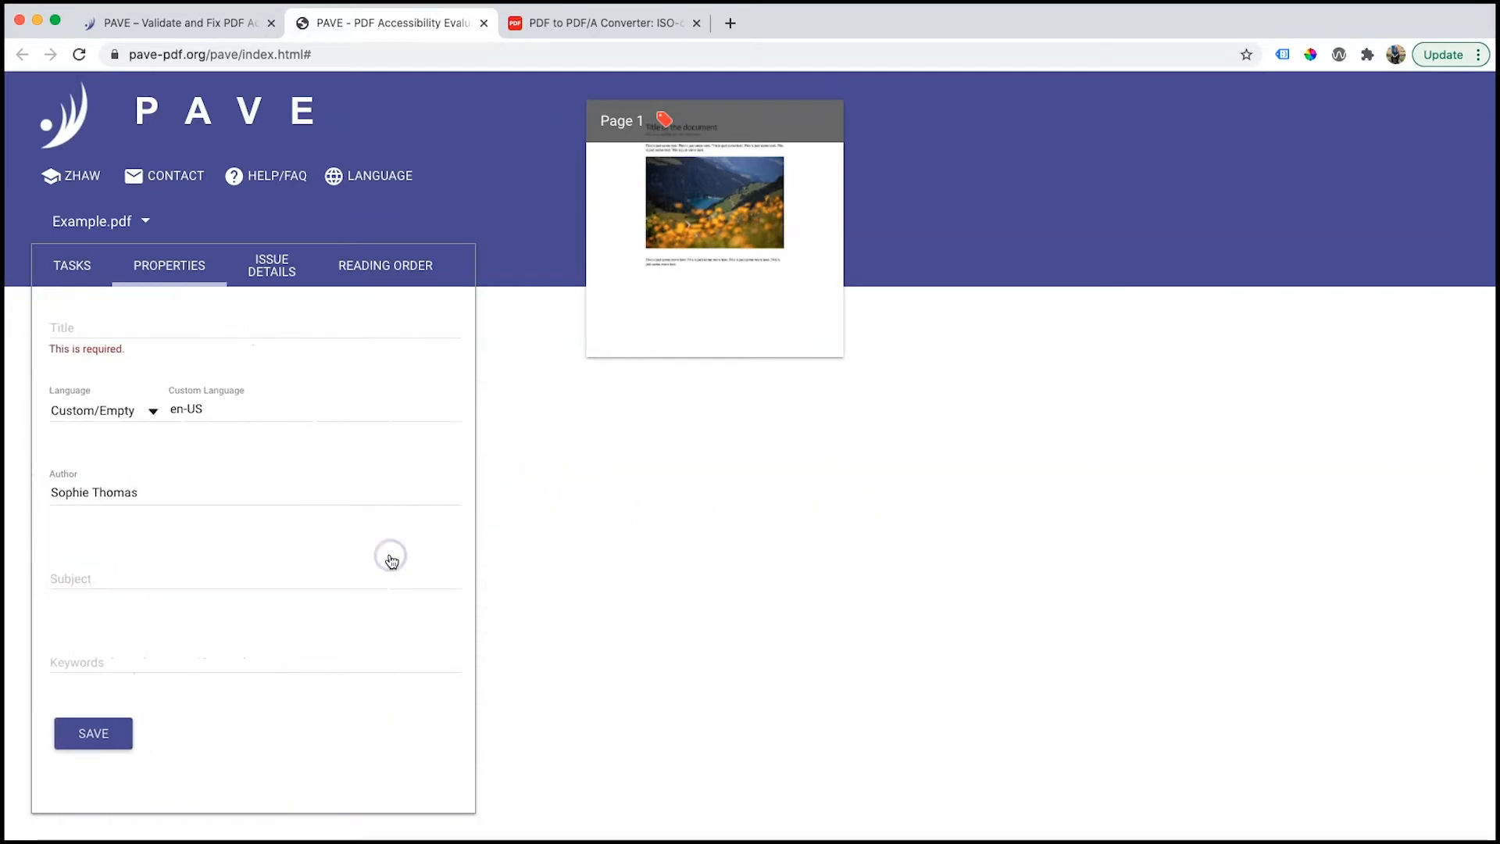
left_click(107, 332)
left_click(118, 358)
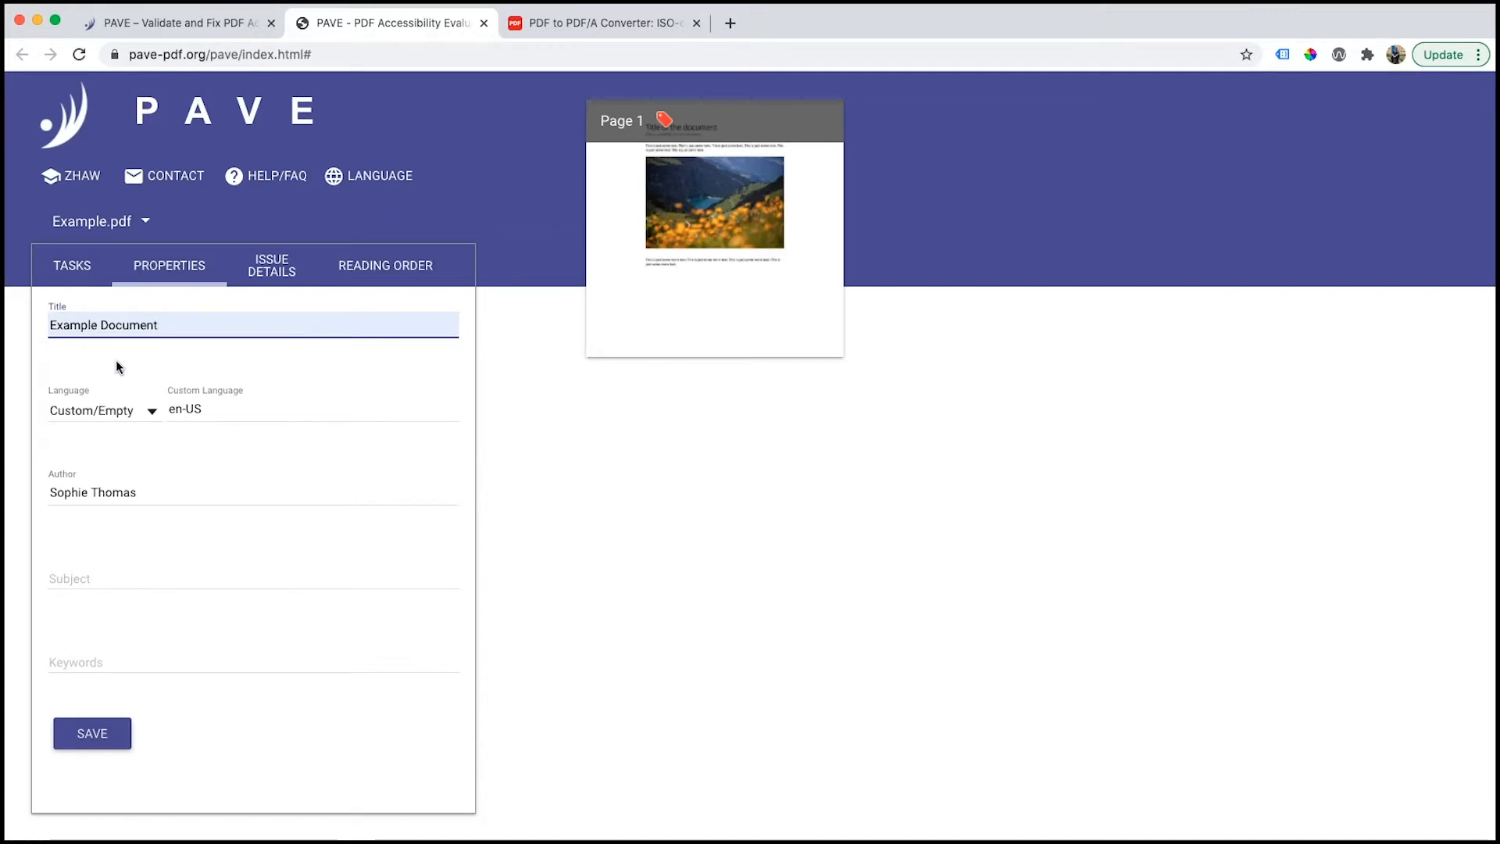
left_click(101, 409)
scroll(104, 417, "up", 3)
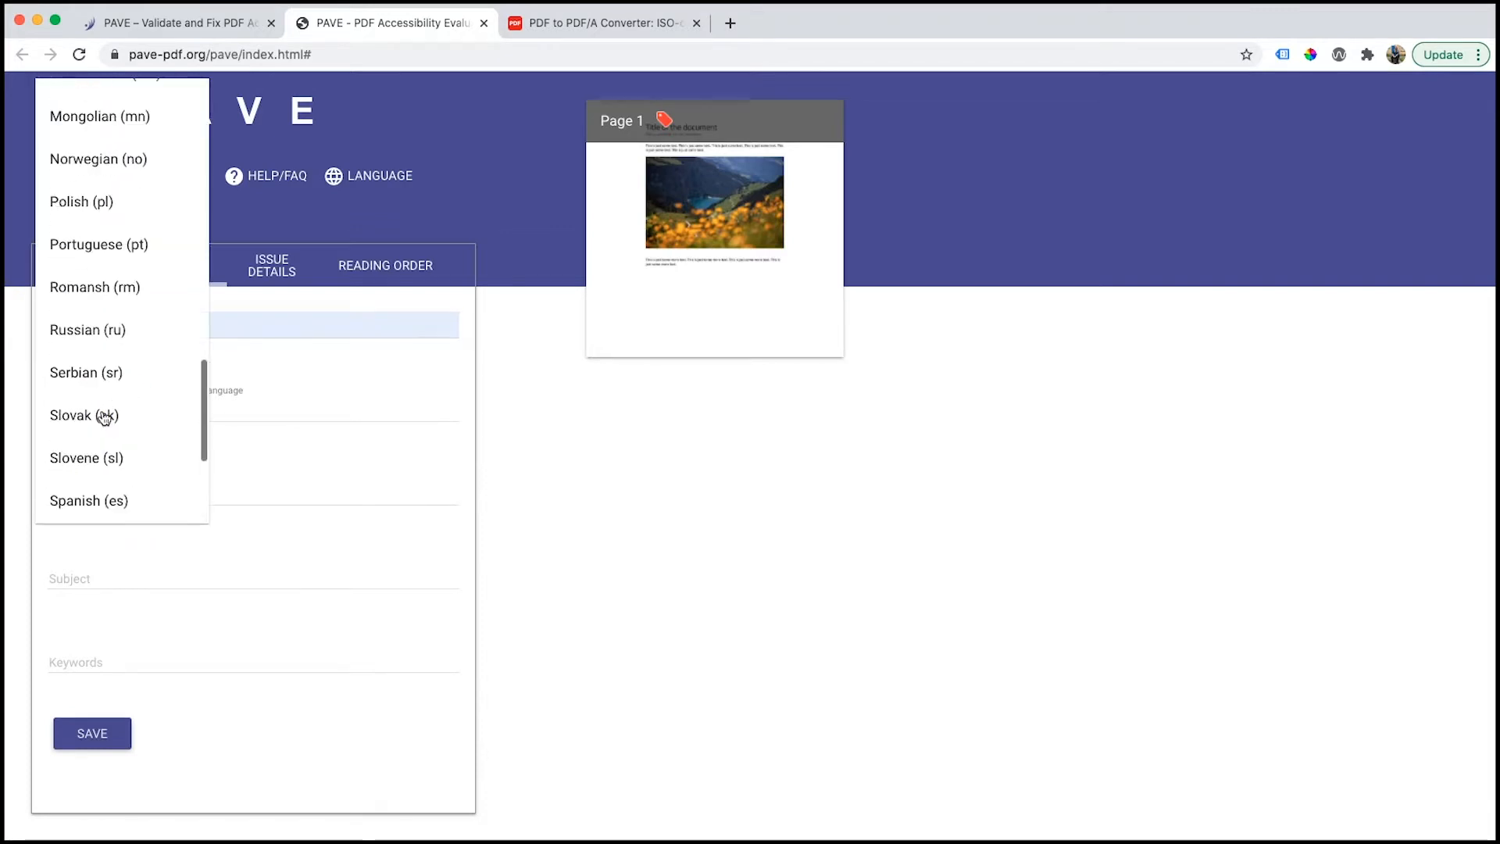
scroll(104, 416, "up", 10)
left_click(86, 314)
Enter "This is an example document." as the subject, leave the keywords empty and save the document properties
left_click(73, 548)
type("This is an example document.")
left_click(96, 651)
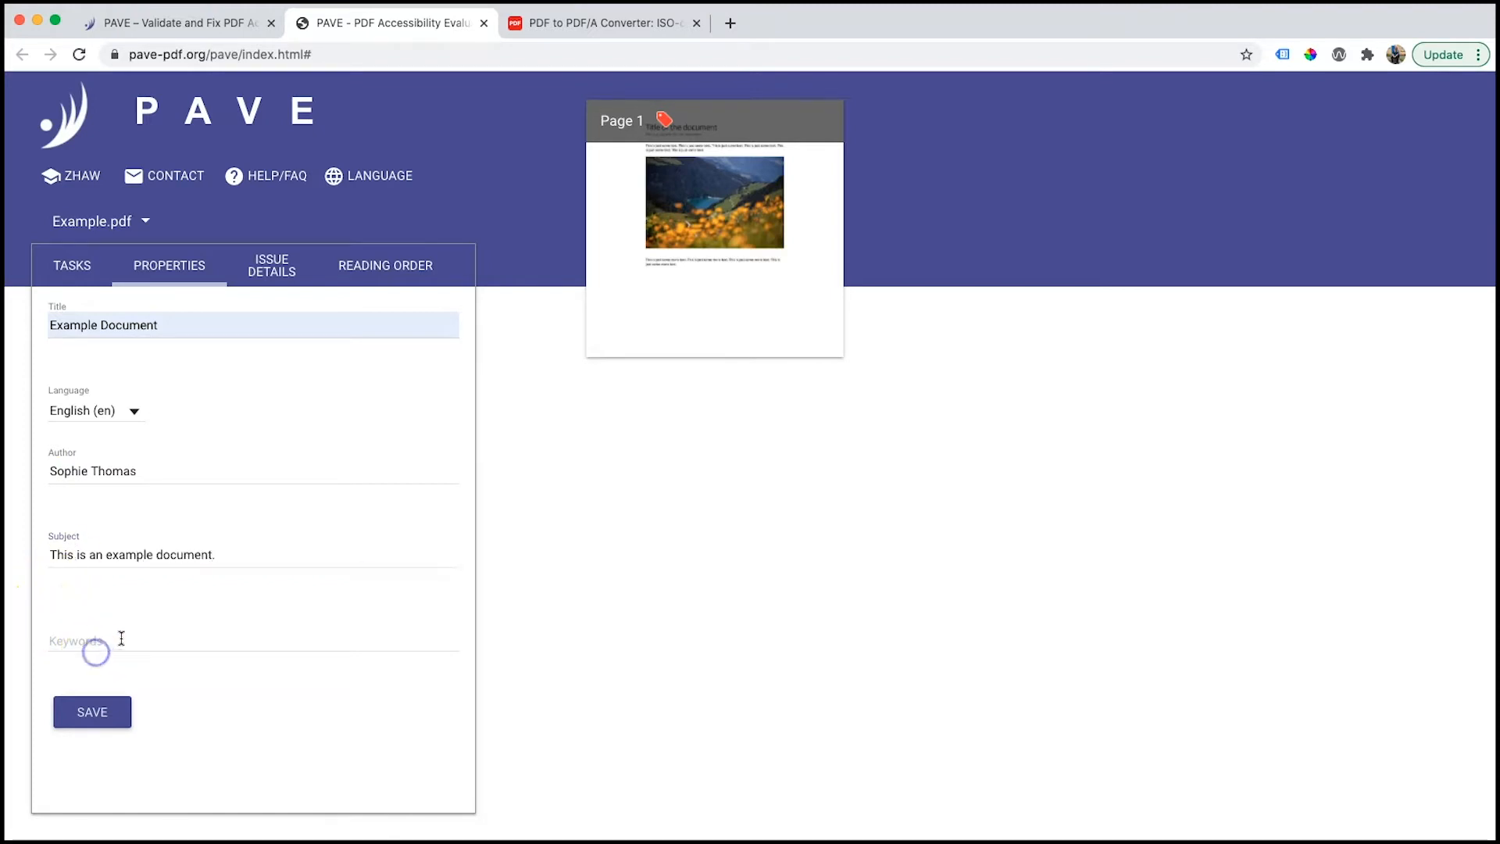
left_click(102, 665)
left_click(97, 712)
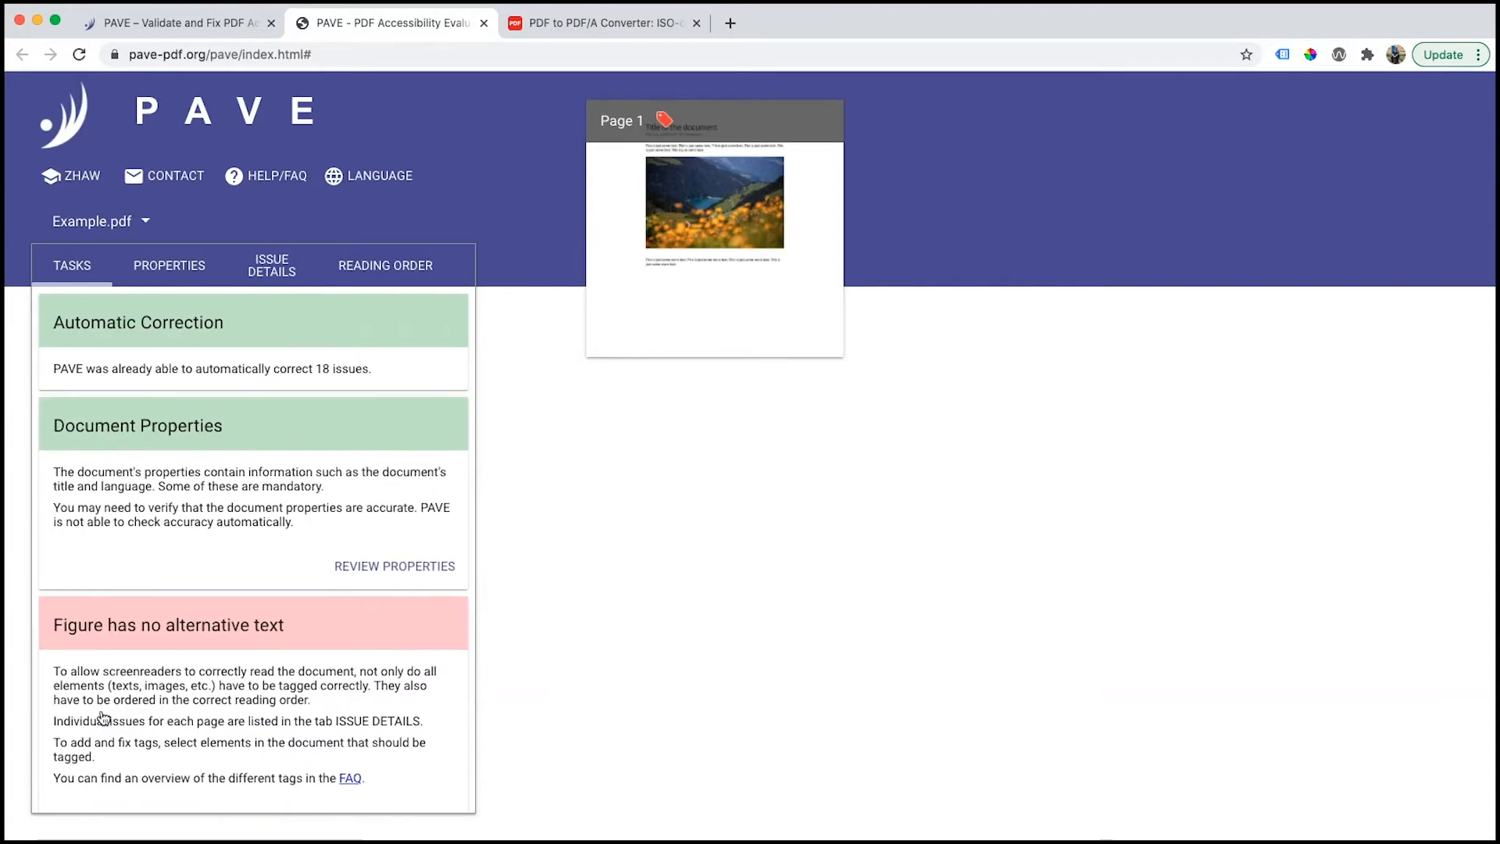
Open the missing alternative text issue on page 1 to edit the figure's tagging
scroll(103, 717, "down", 2)
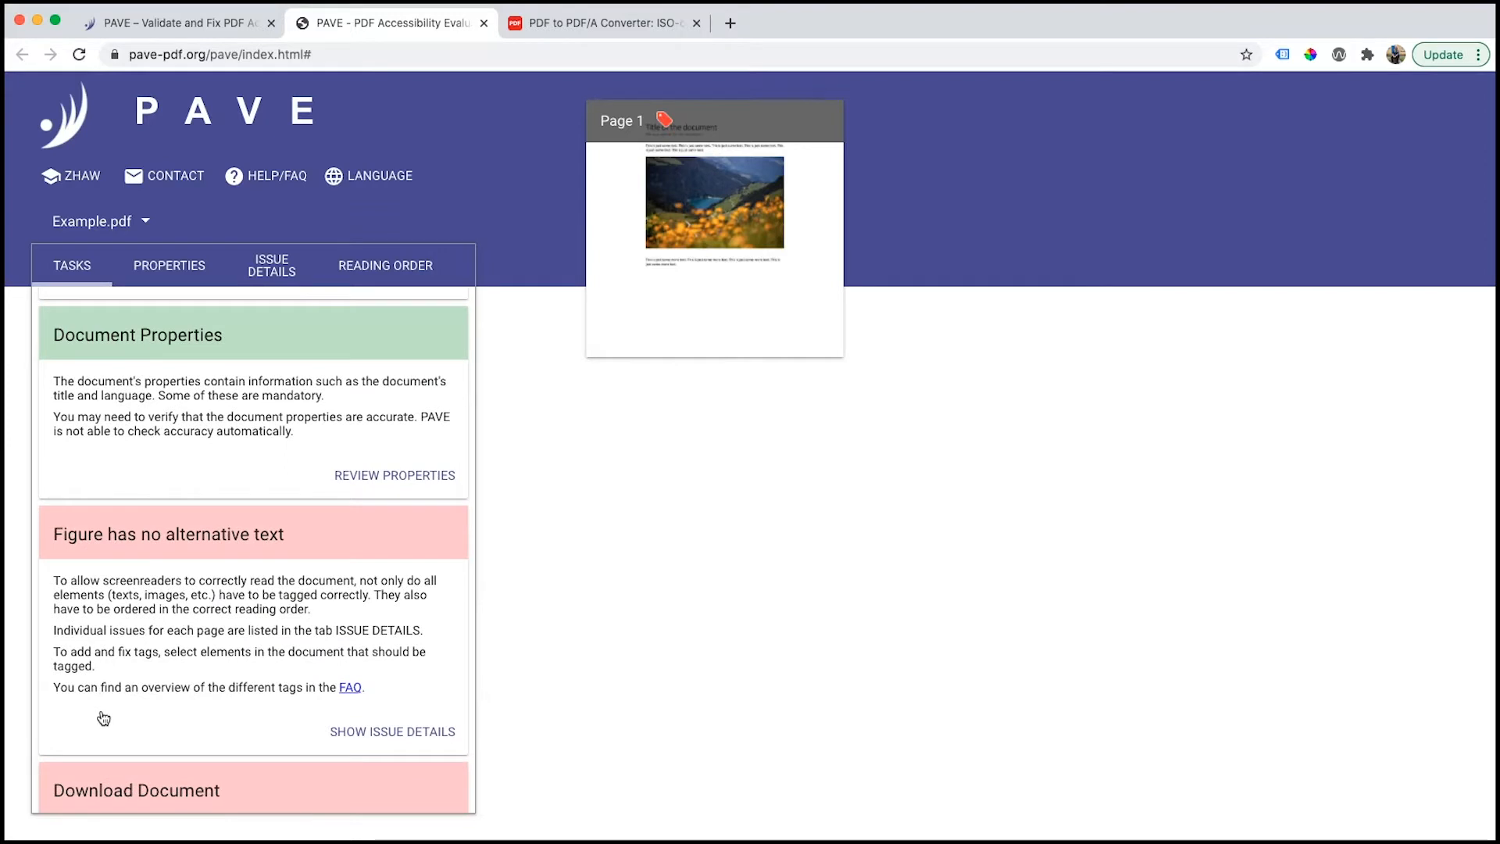
left_click(414, 740)
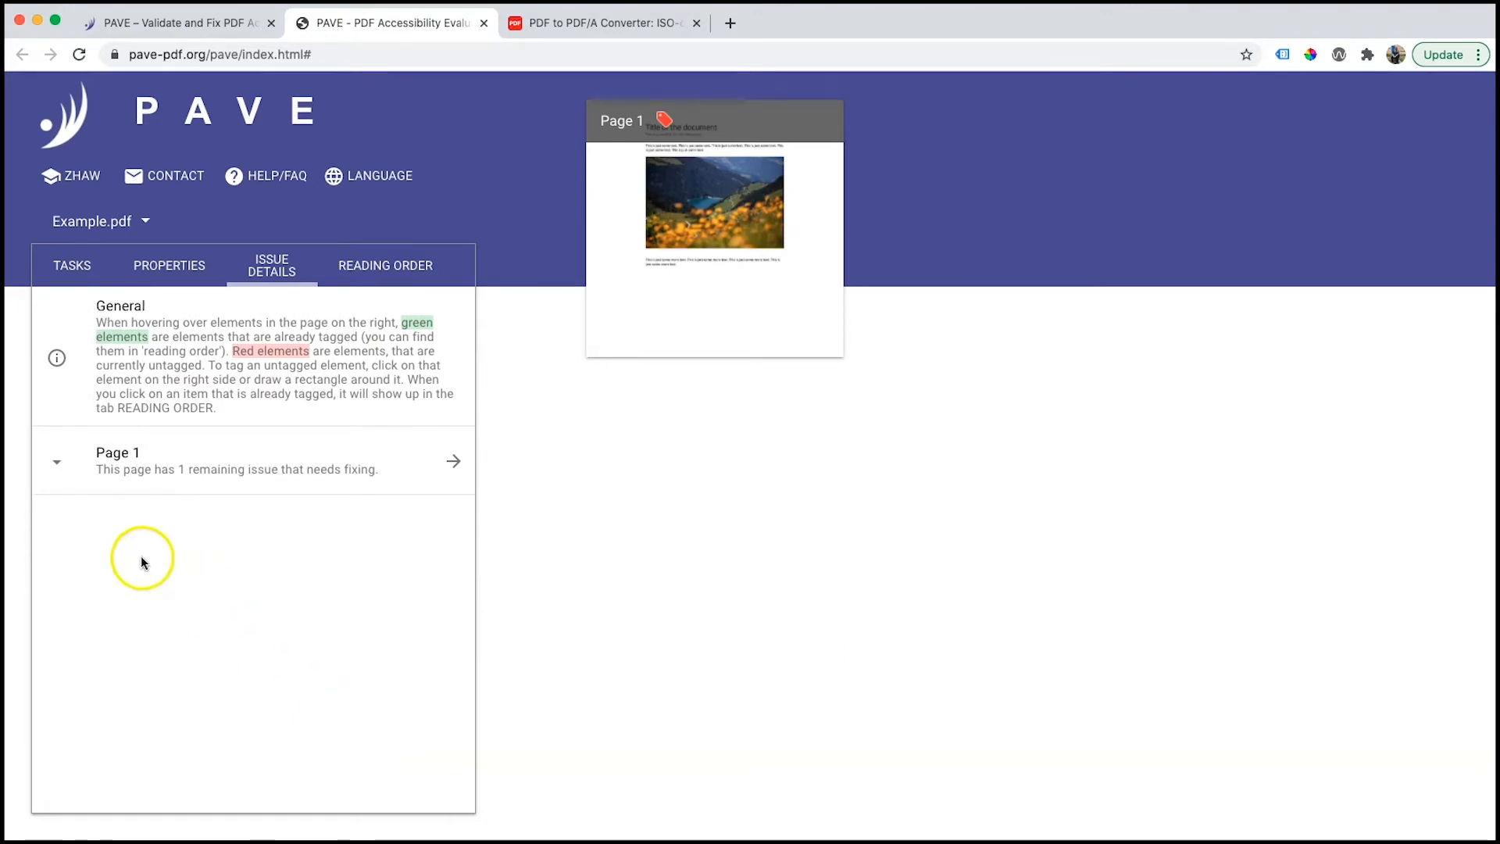
left_click(62, 462)
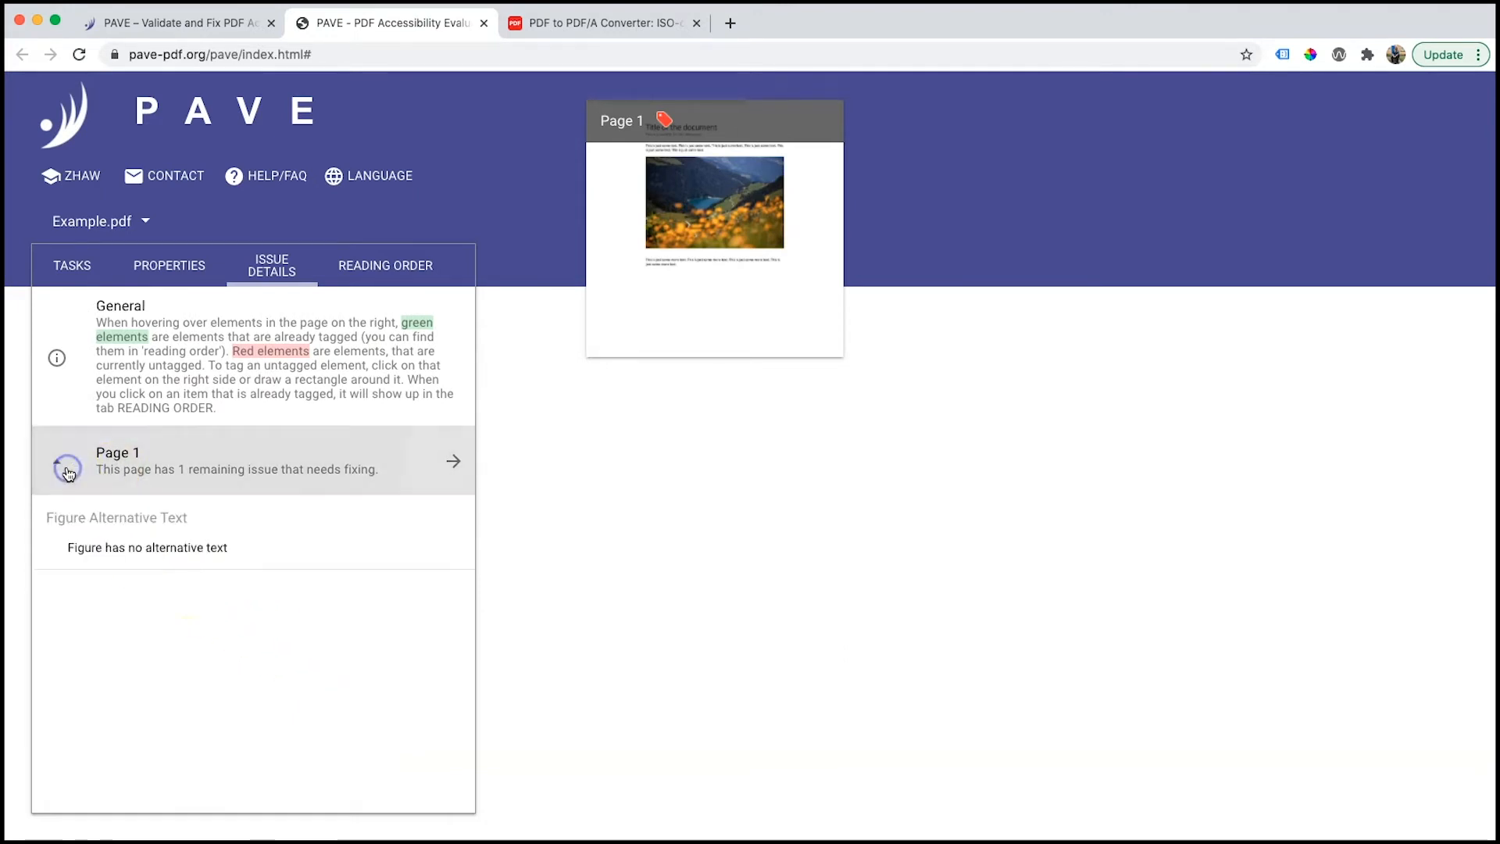
left_click(134, 550)
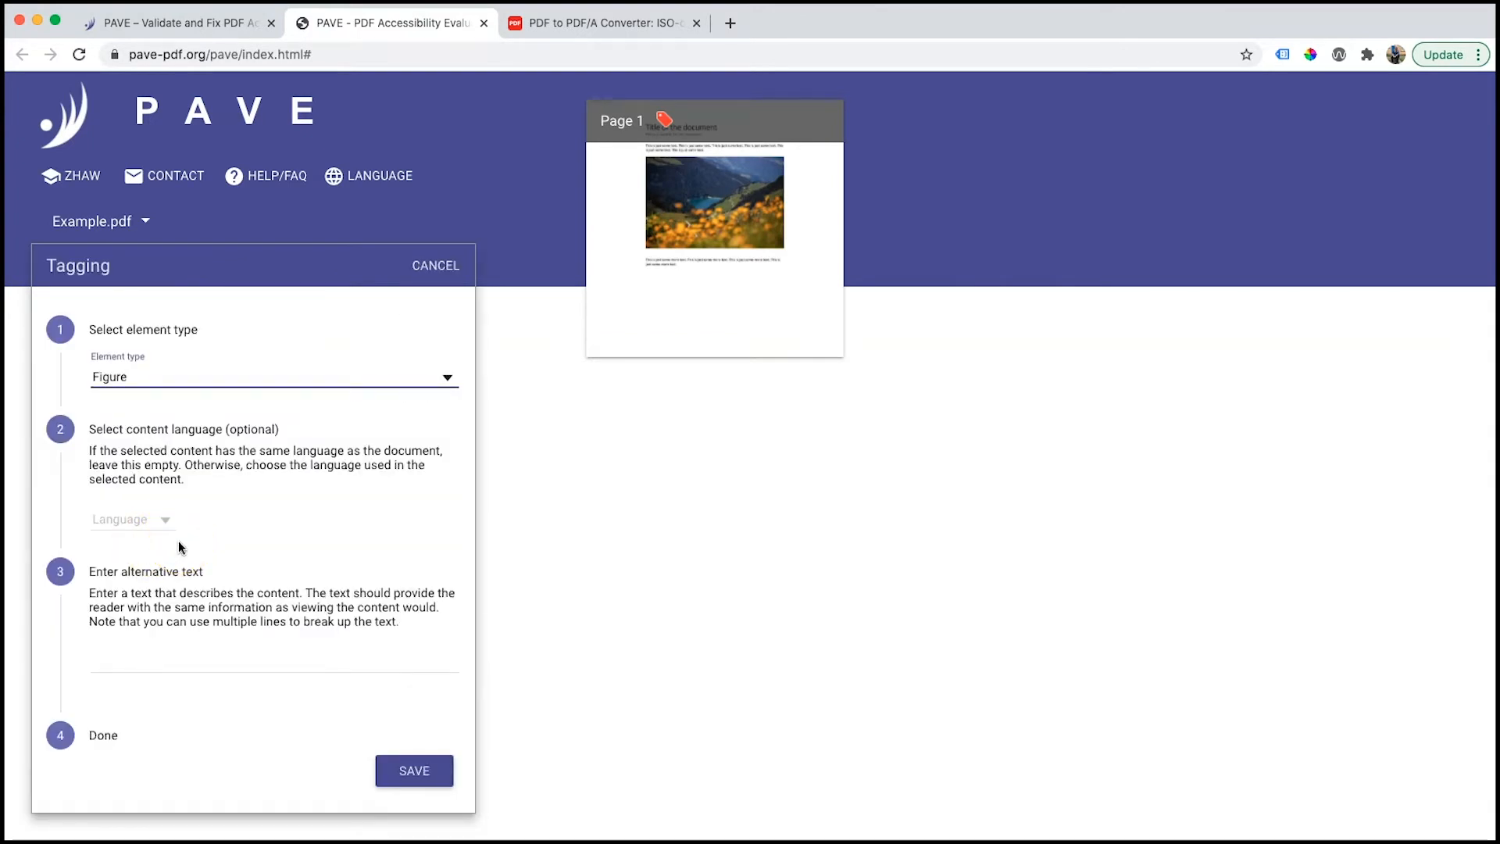
Set the figure's content language to English (en), enter the alternative text "View of a lake behind flowers." and save the tag
left_click(106, 519)
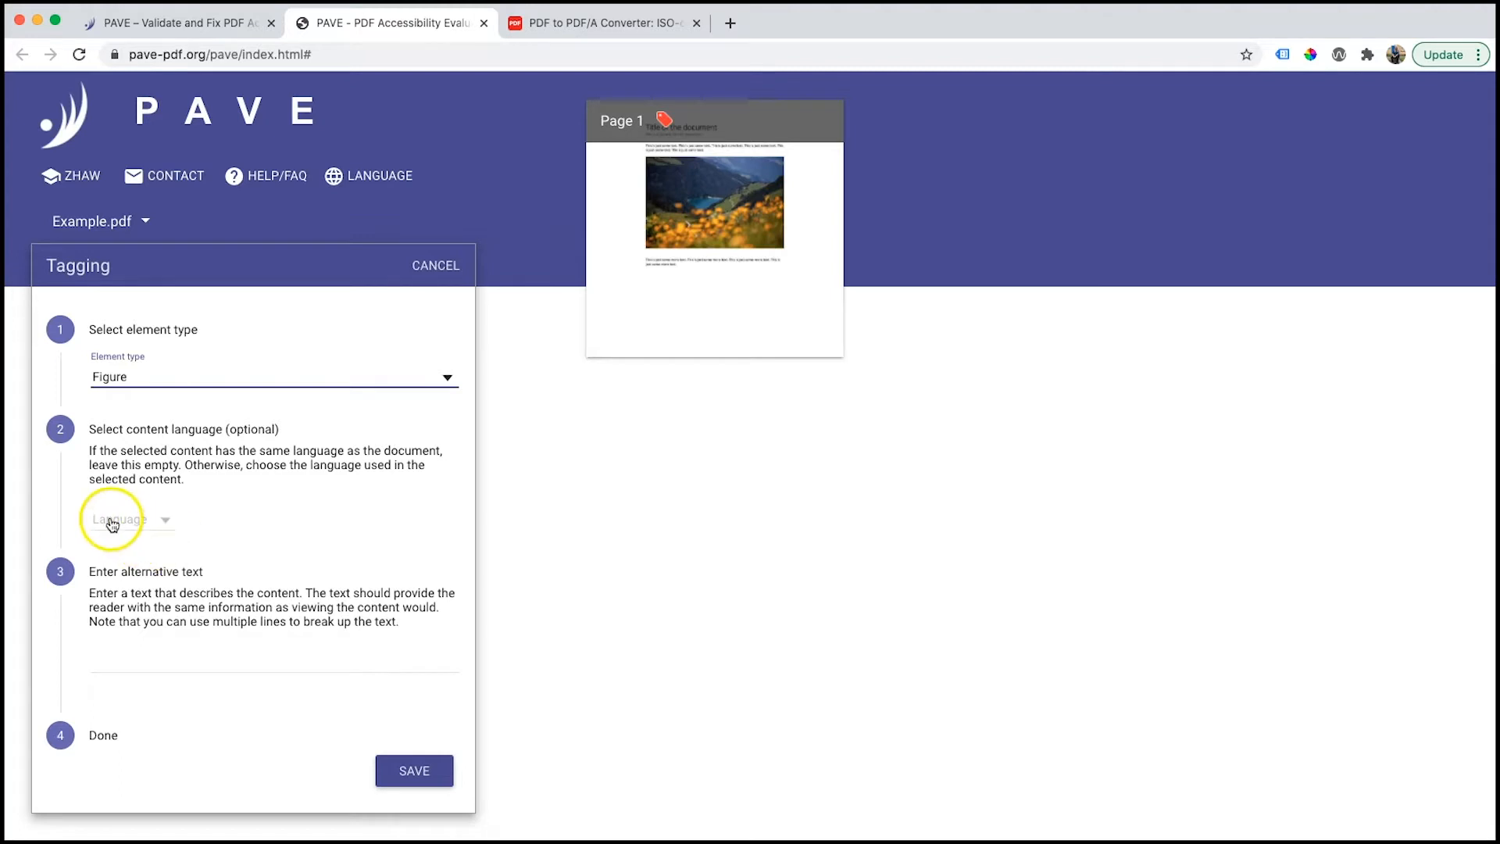
left_click(164, 529)
scroll(153, 602, "down", 5)
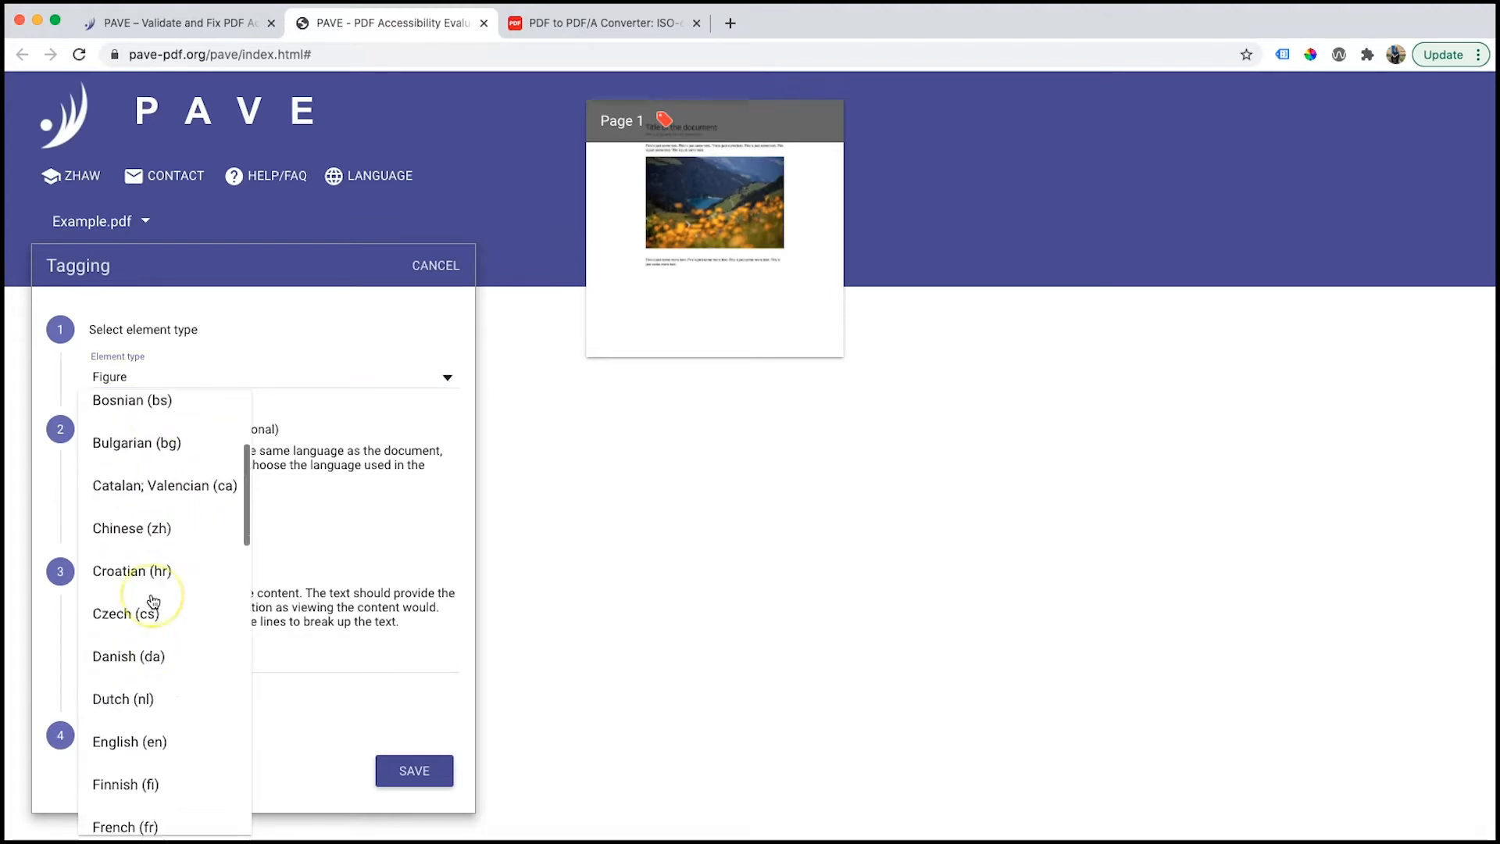
left_click(119, 624)
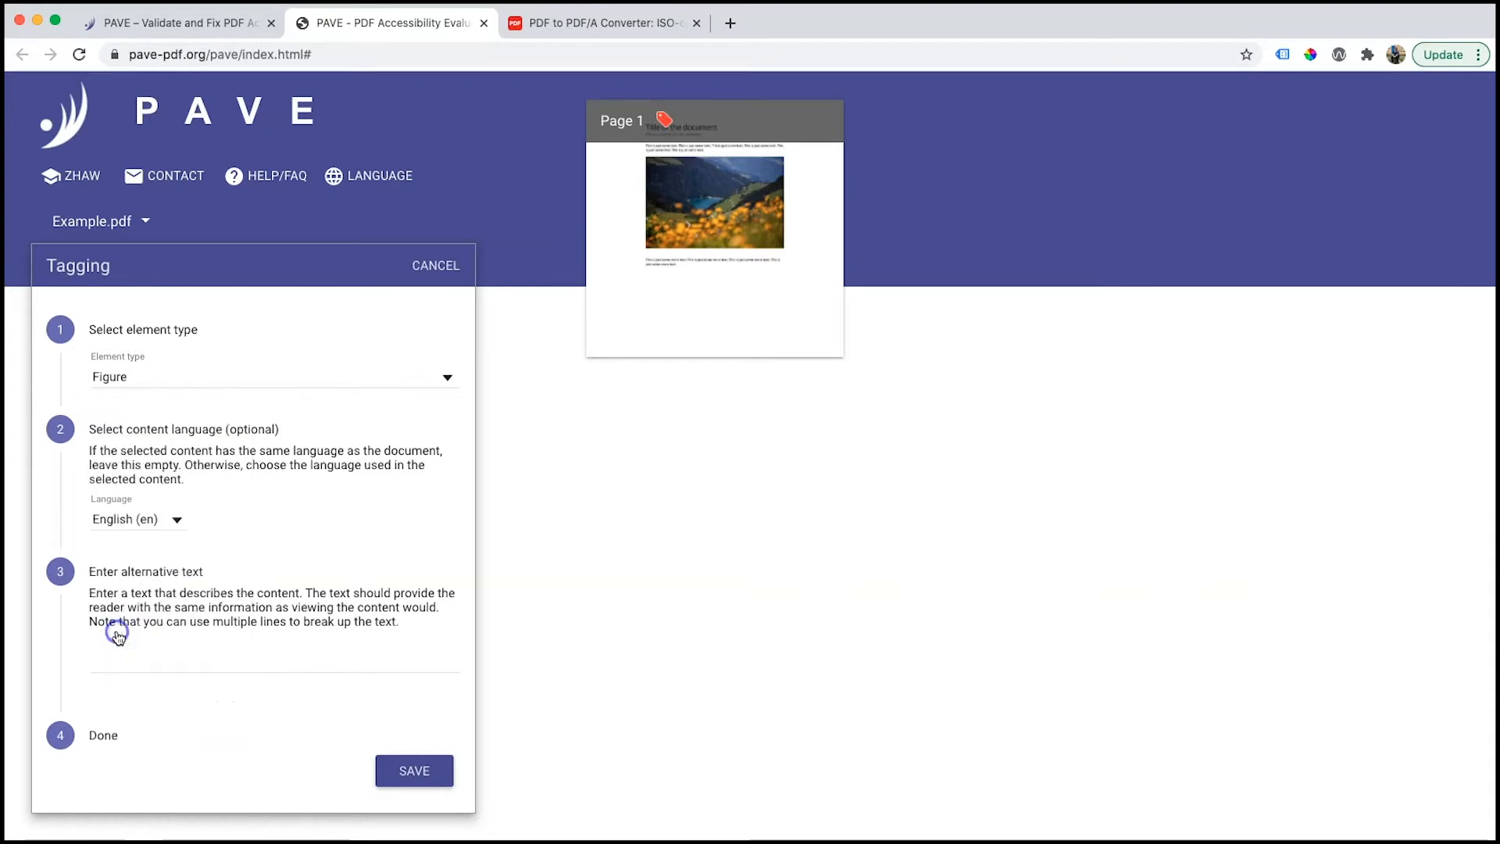
left_click(110, 659)
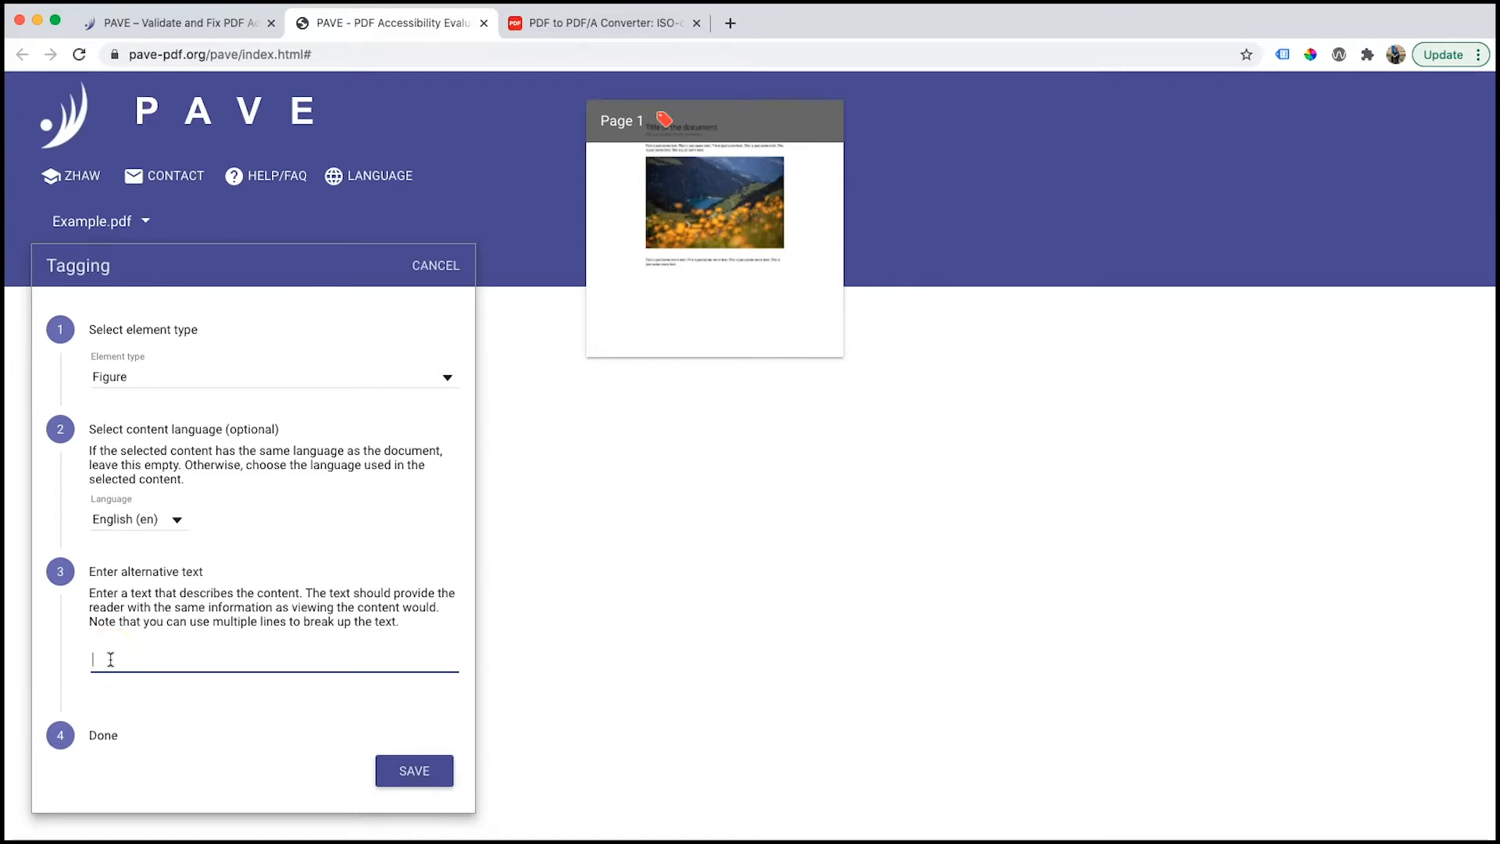
type("View of a lake behind flowers.")
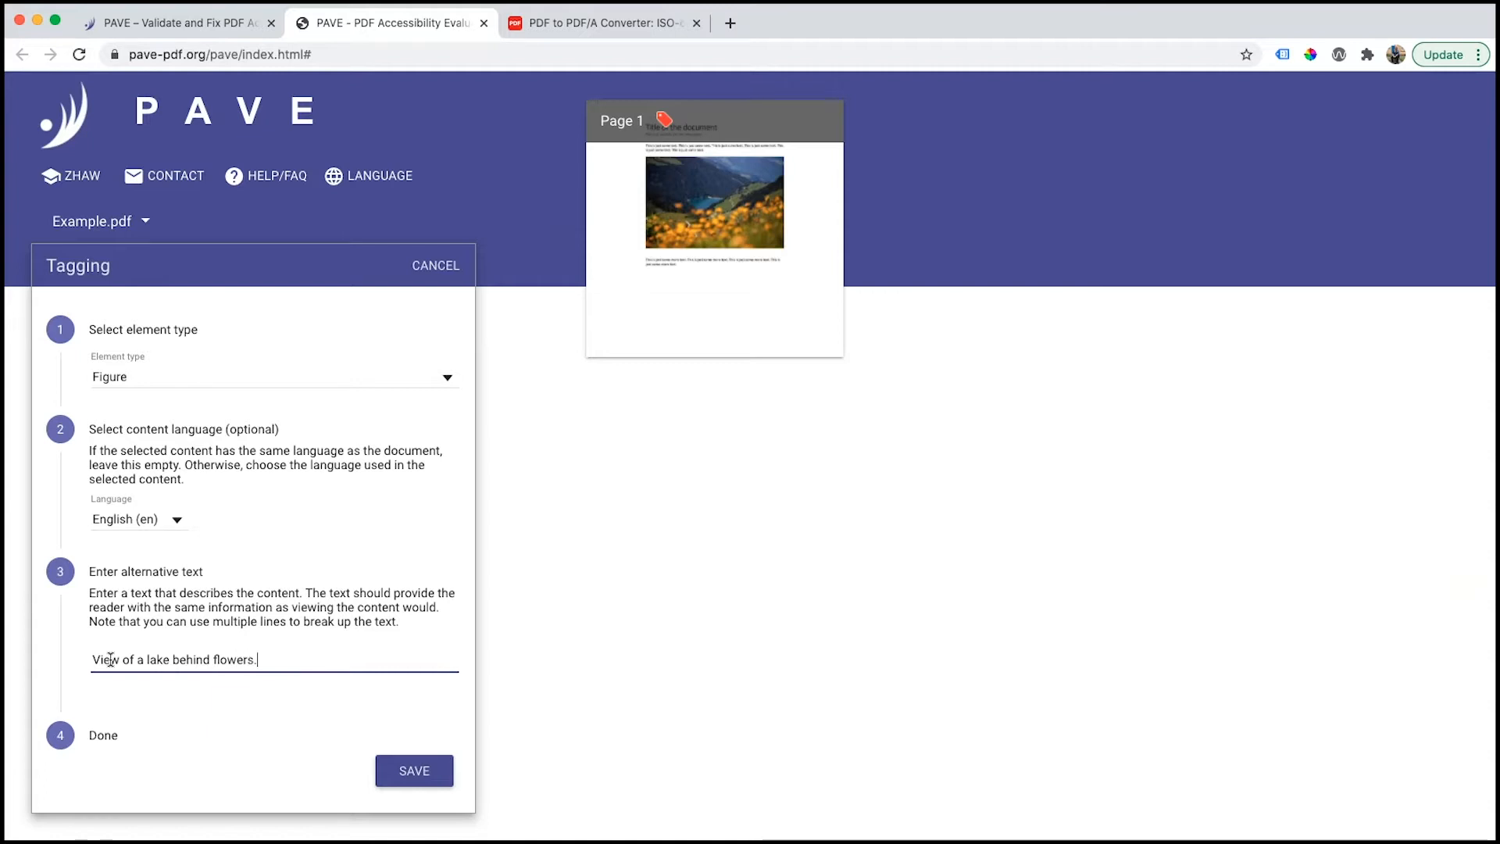
left_click(406, 769)
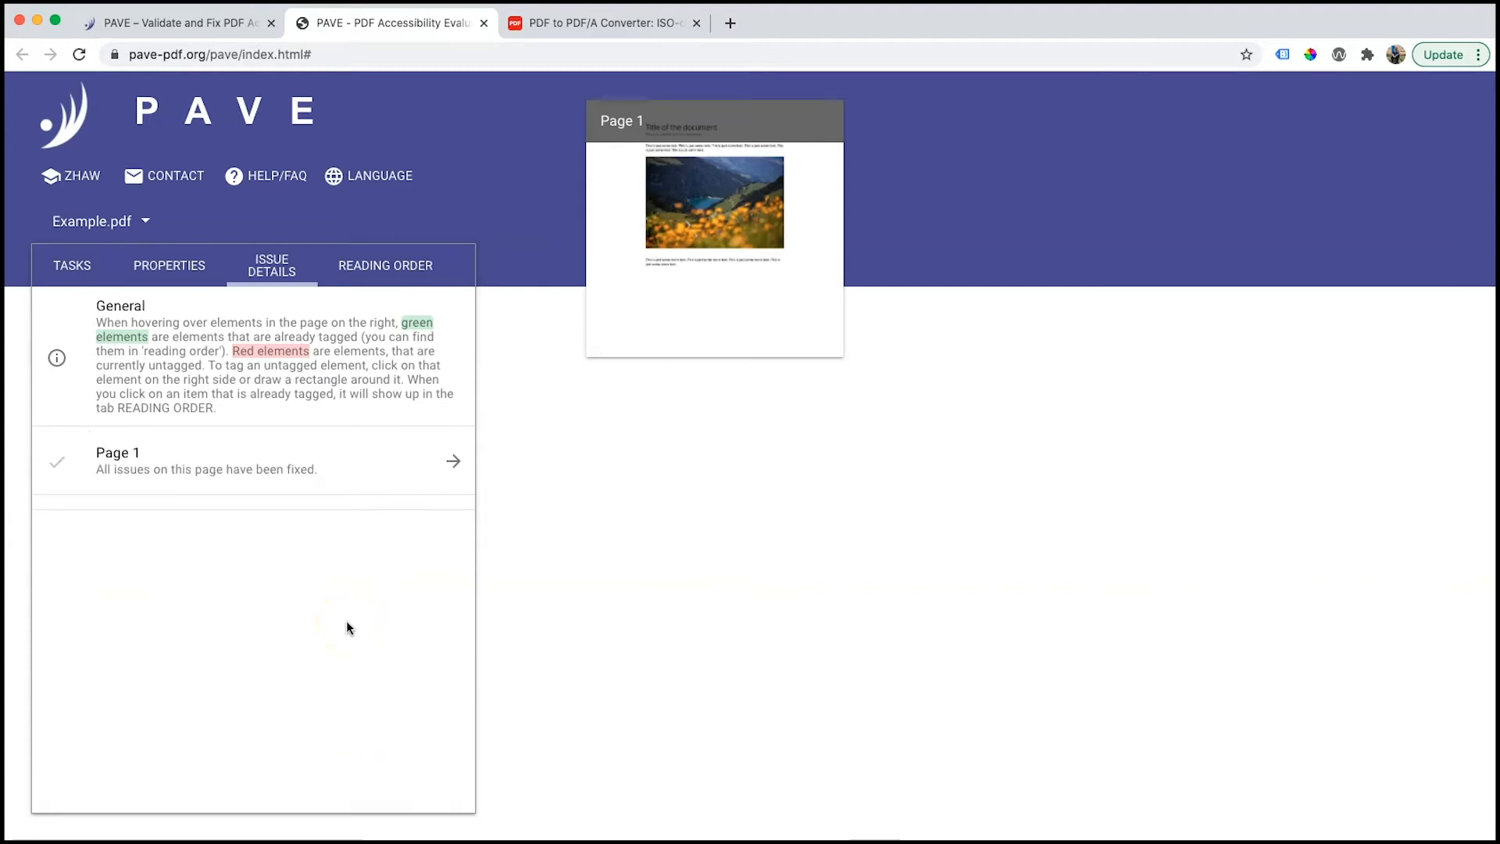
Review the document's reading order and inspect the tagging options of the "Title of the document" paragraph without changing them
left_click(72, 270)
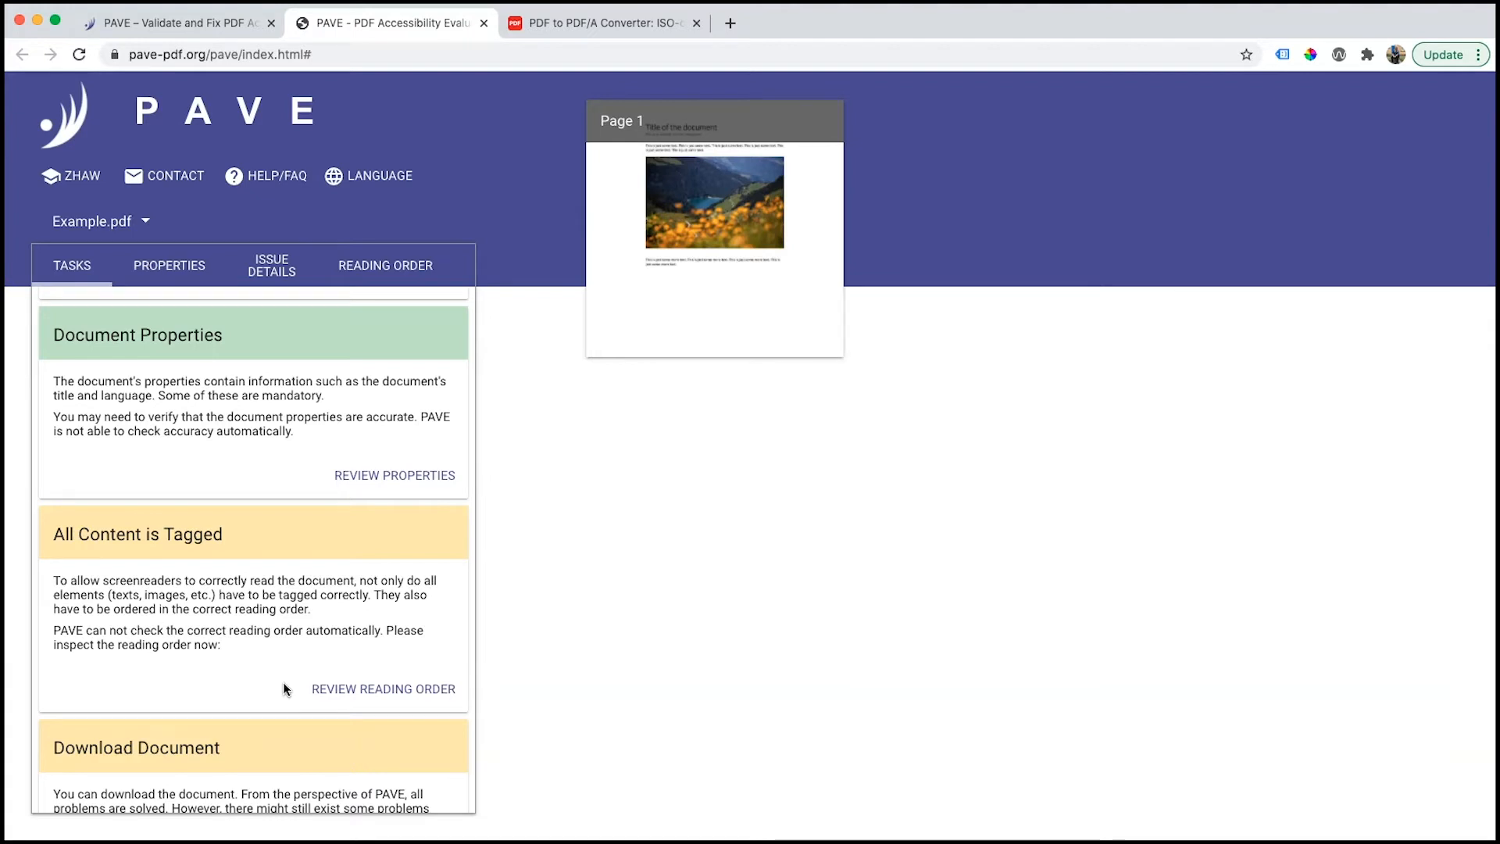
left_click(306, 688)
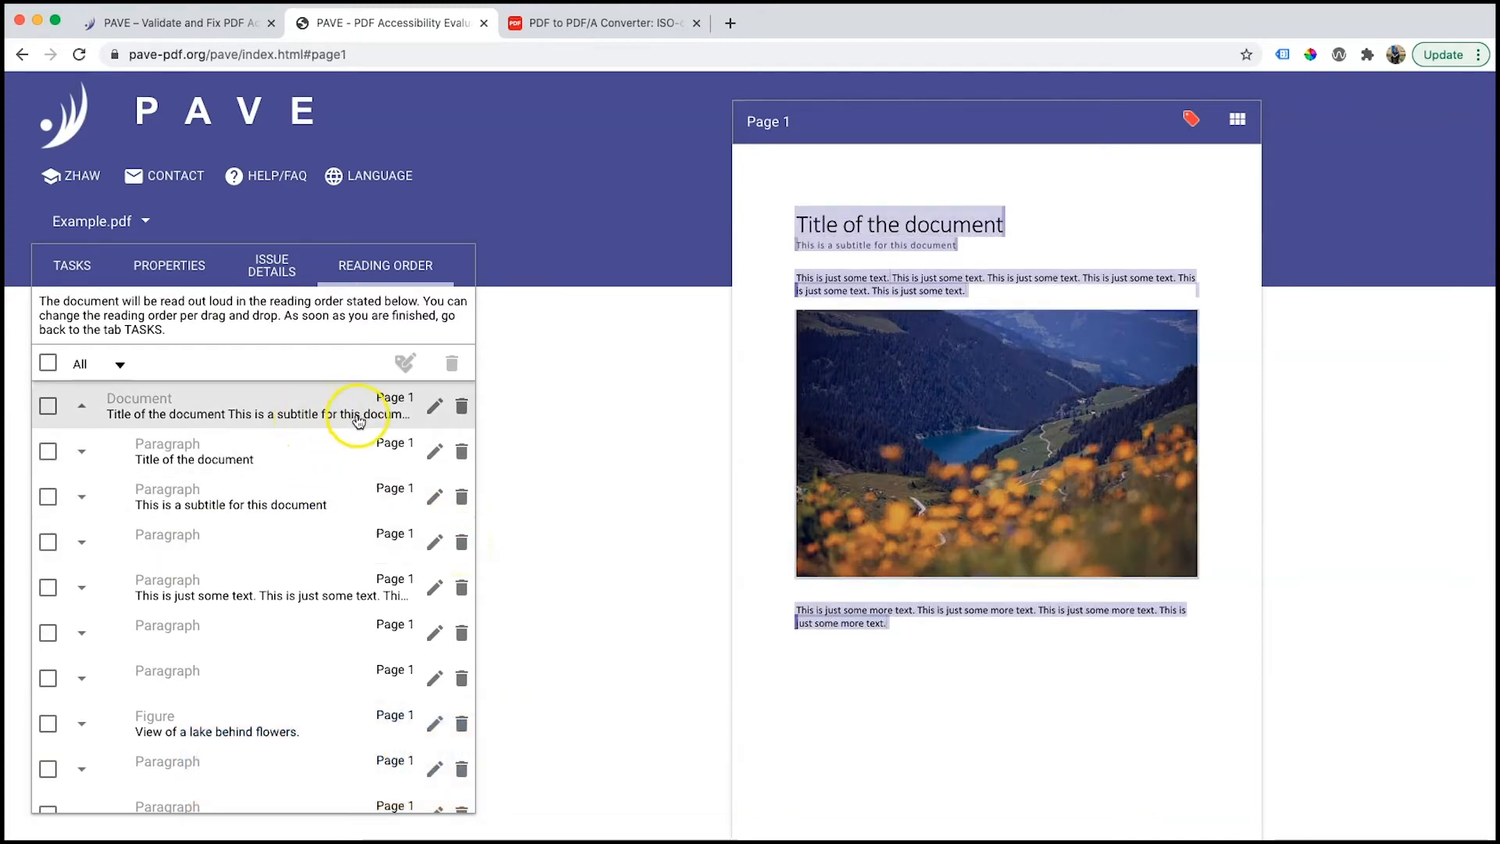
left_click(435, 453)
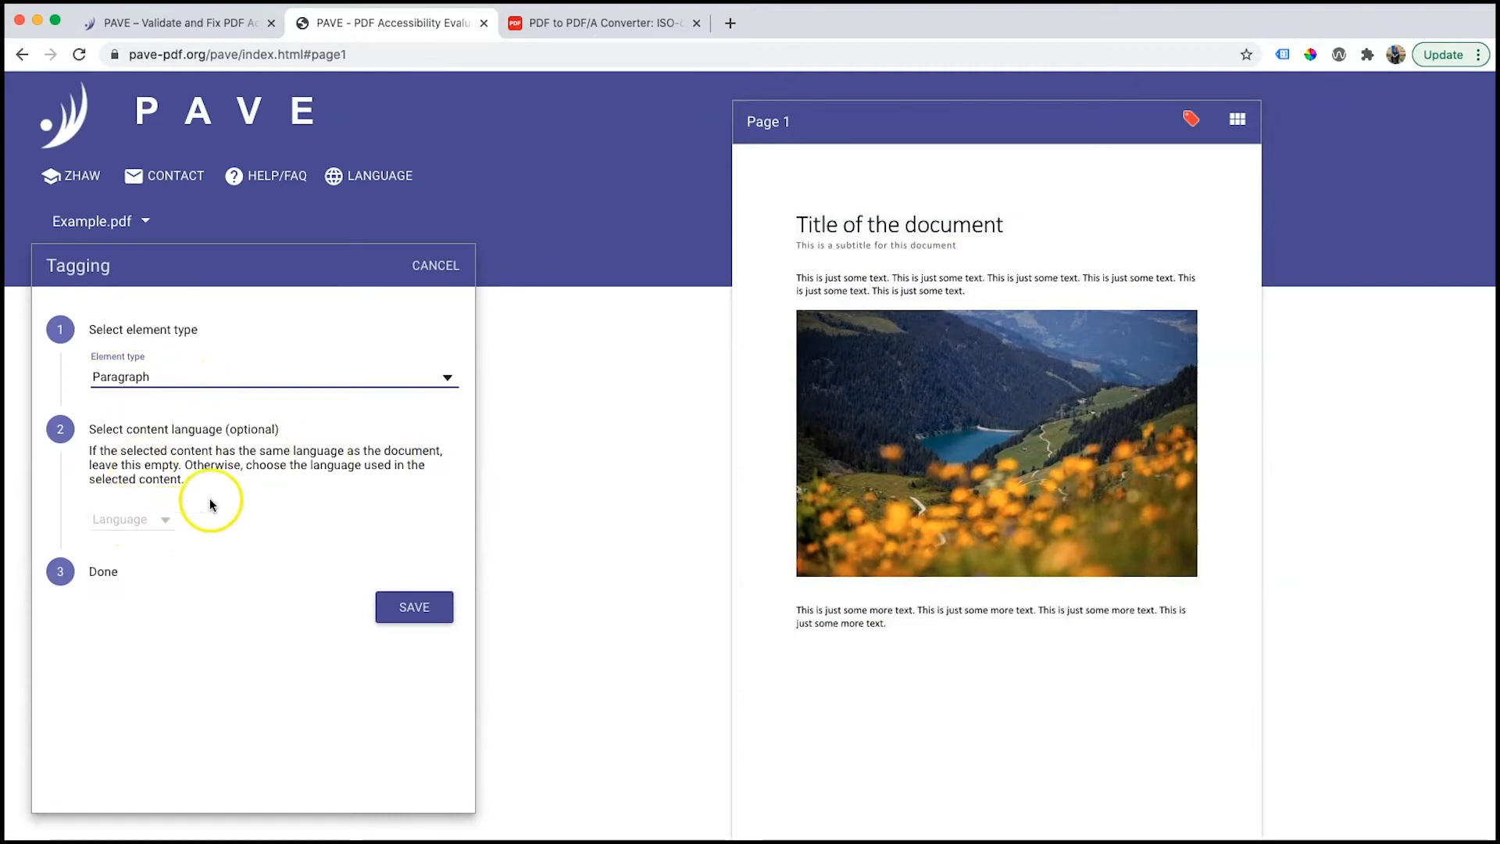
left_click(436, 265)
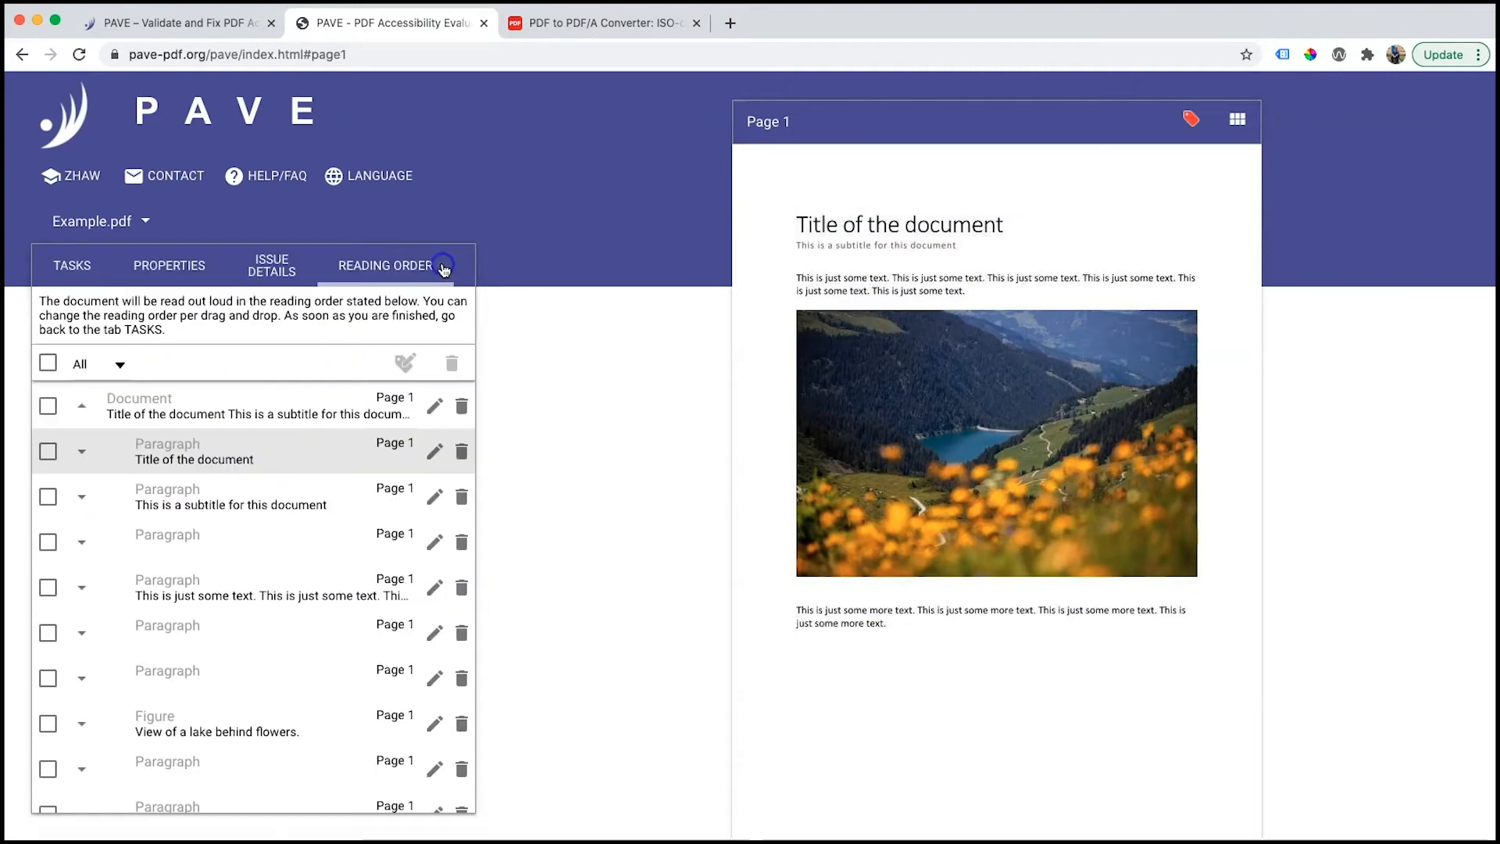
Download the corrected PDF from the document's task list, leaving the feedback fields empty
left_click(76, 262)
scroll(287, 547, "down", 2)
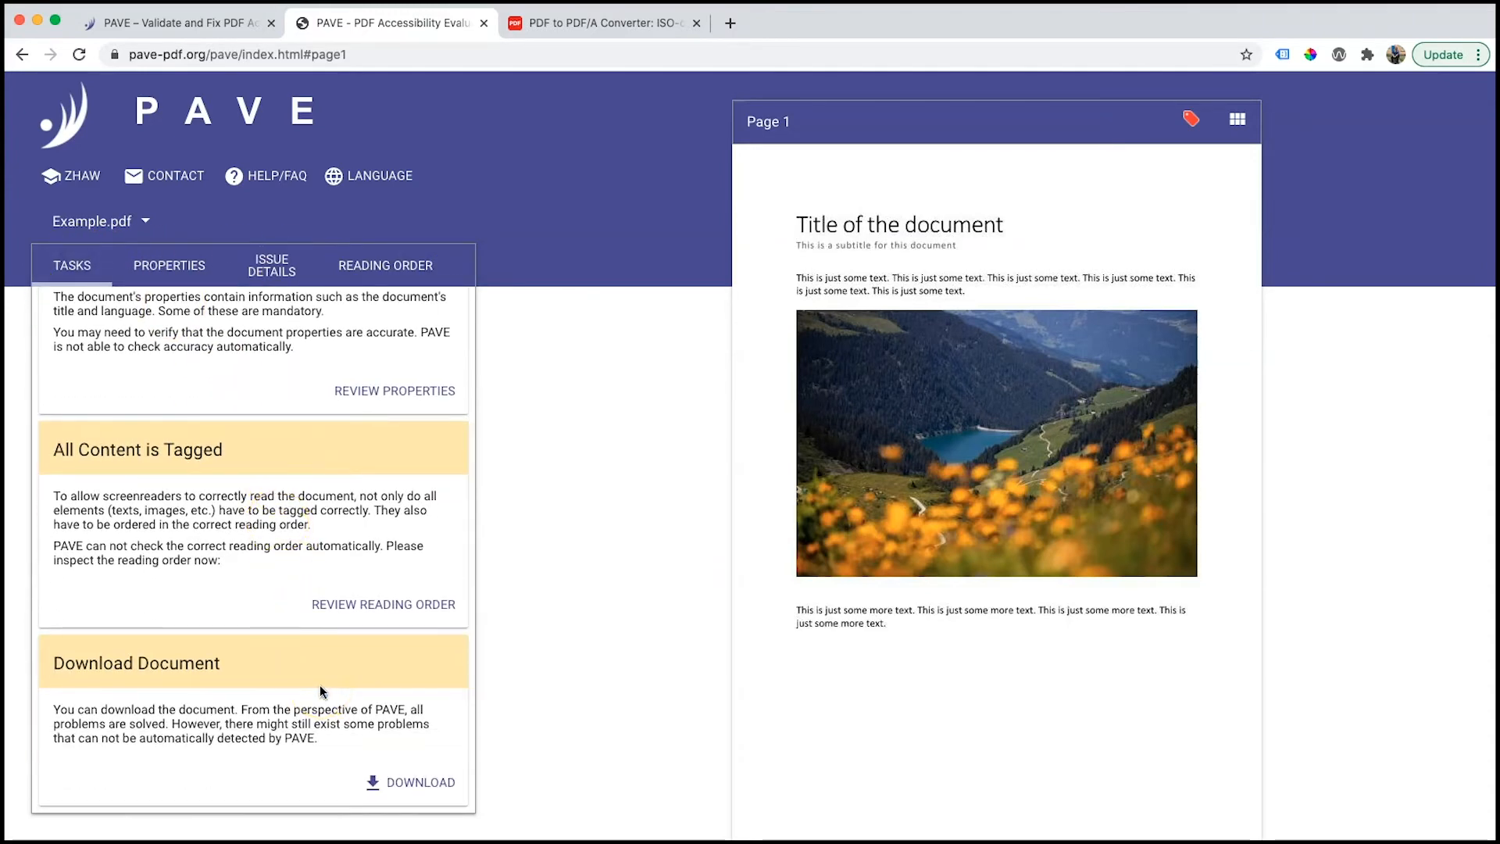
left_click(365, 779)
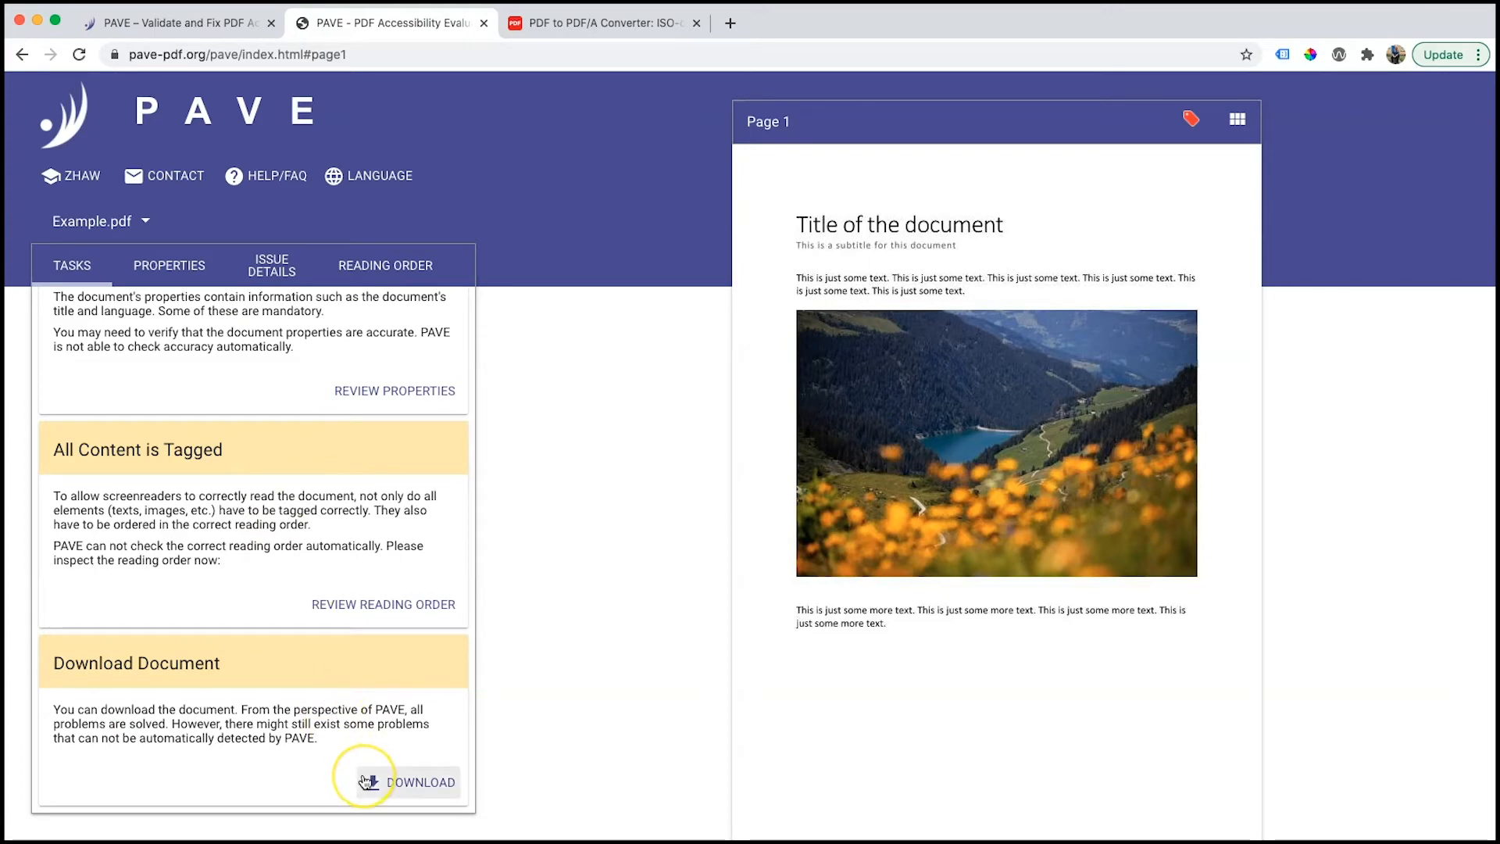
left_click(406, 789)
left_click(1117, 731)
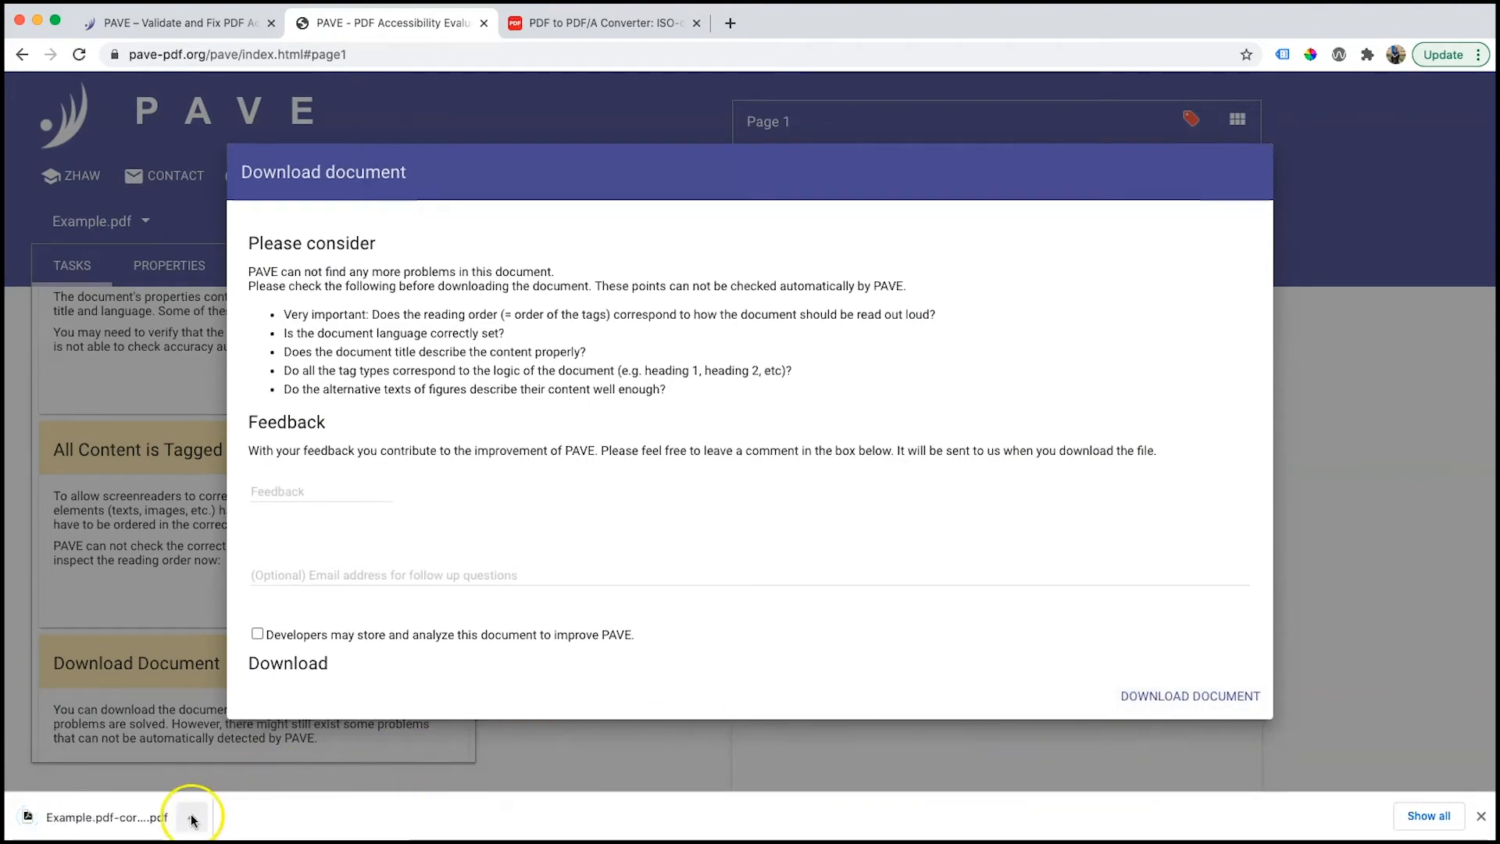
Show the downloaded file in Finder and rename it to Example.pdf
left_click(191, 817)
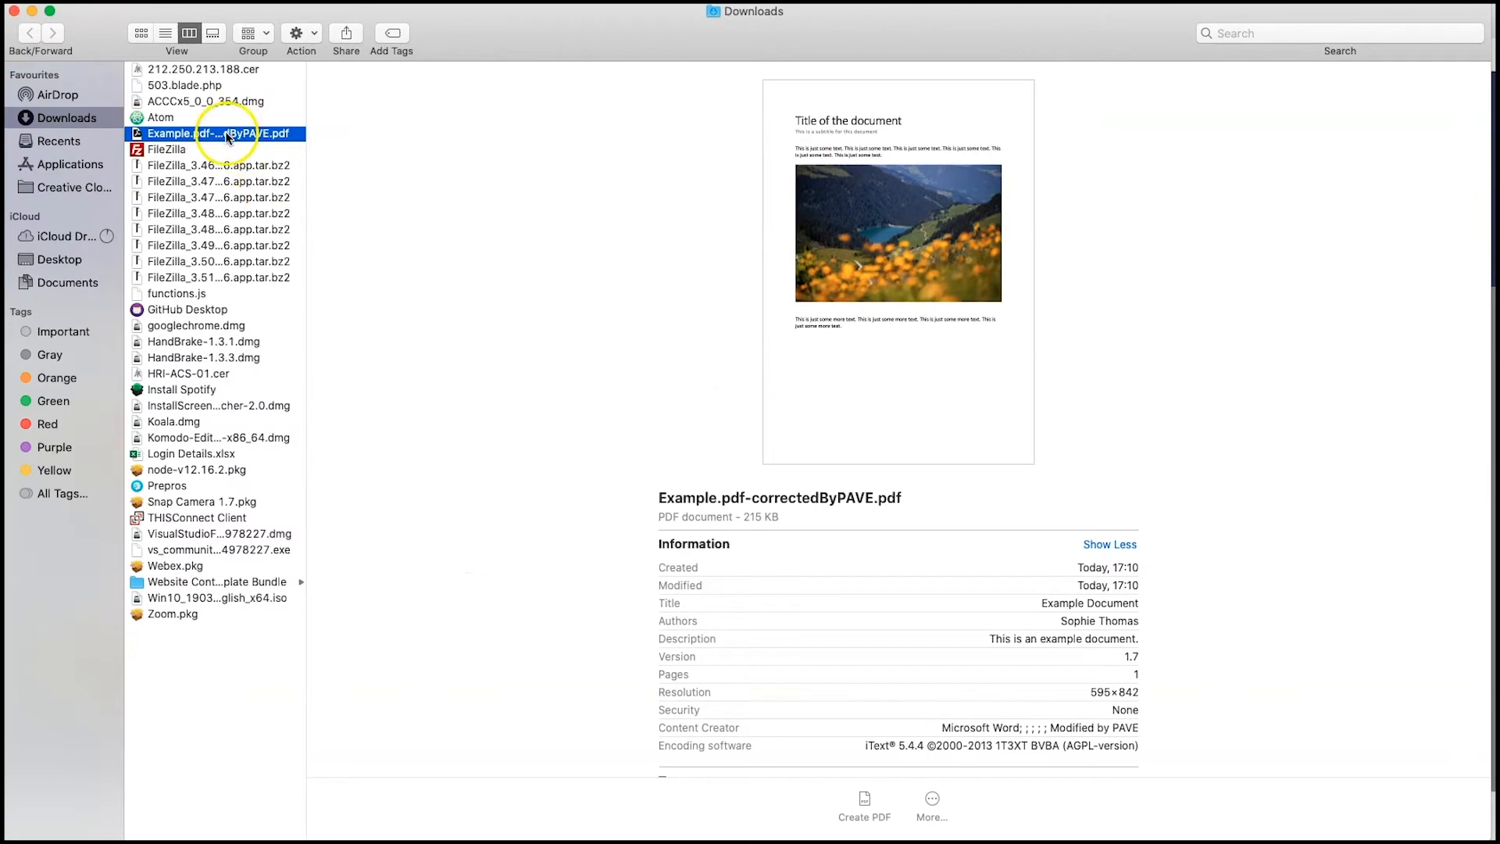
right_click(226, 134)
left_click(267, 229)
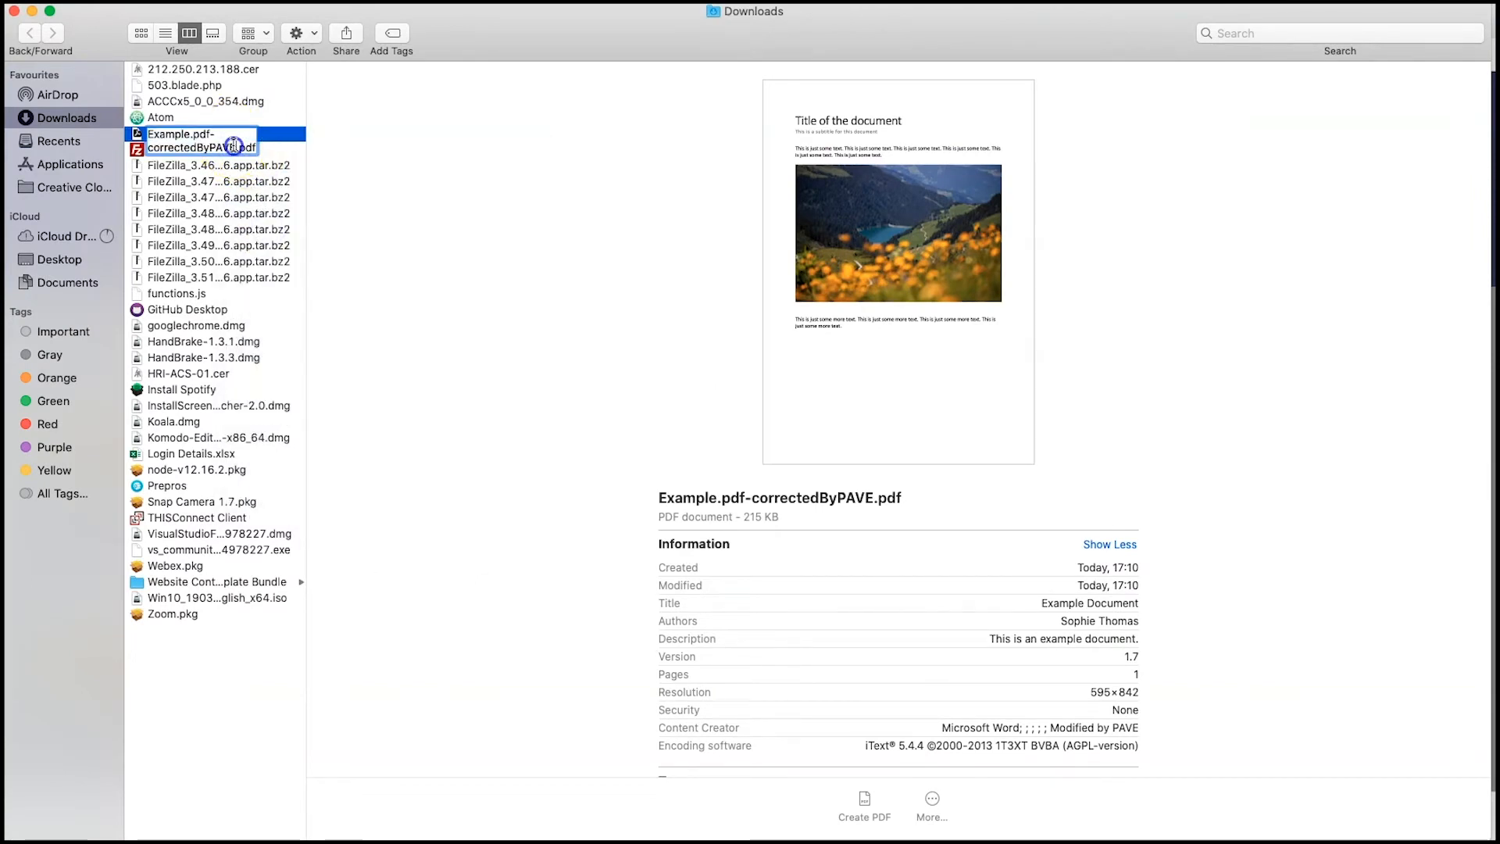
key("super+a")
type("Example.pdf")
key("Return")
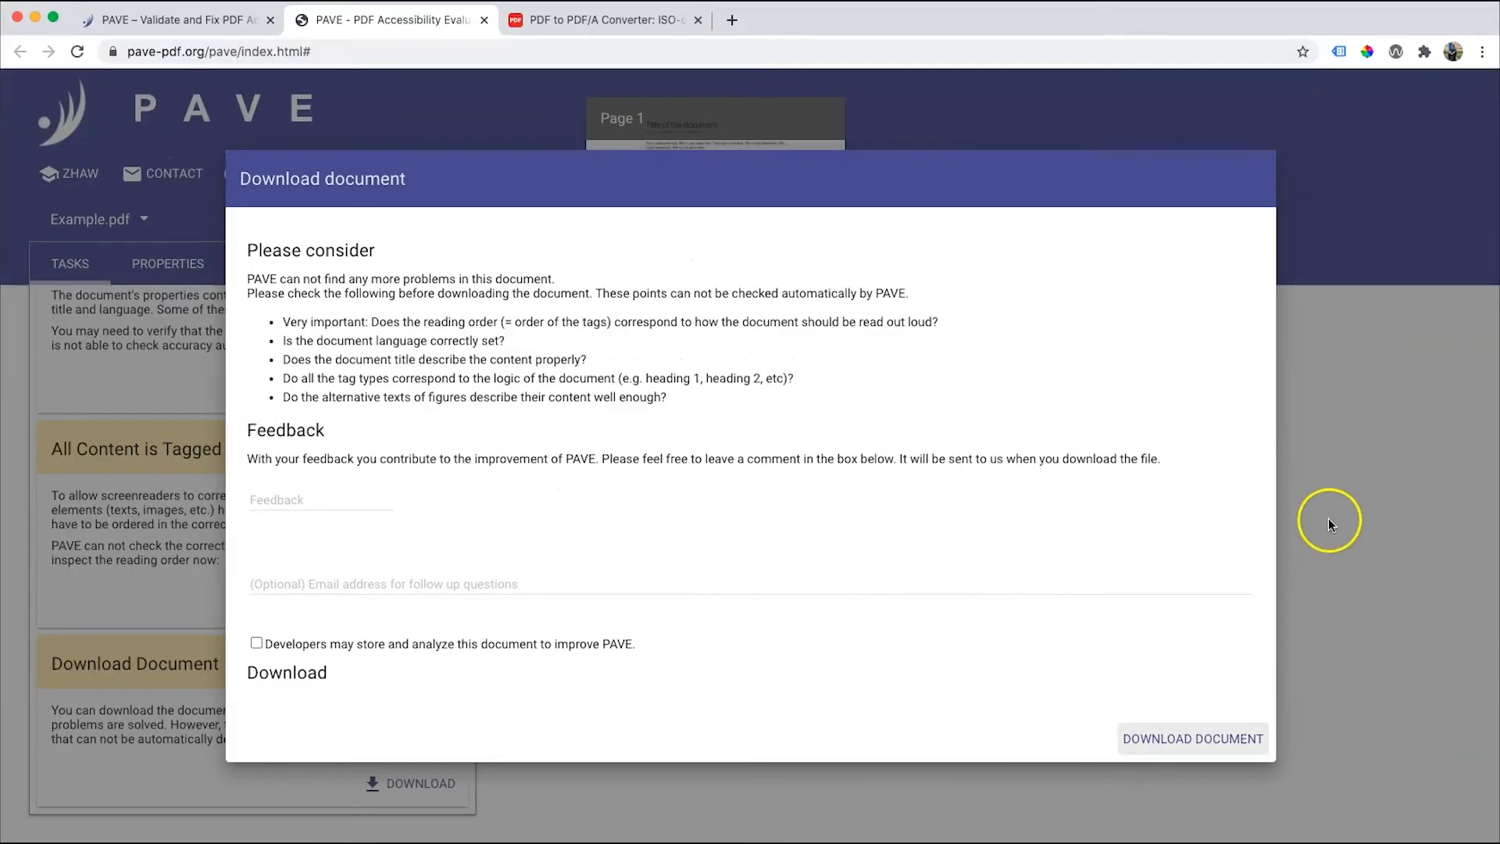
Return to PAVE in the browser, close the download dialog and permanently delete the uploaded Example.pdf
left_click(1328, 524)
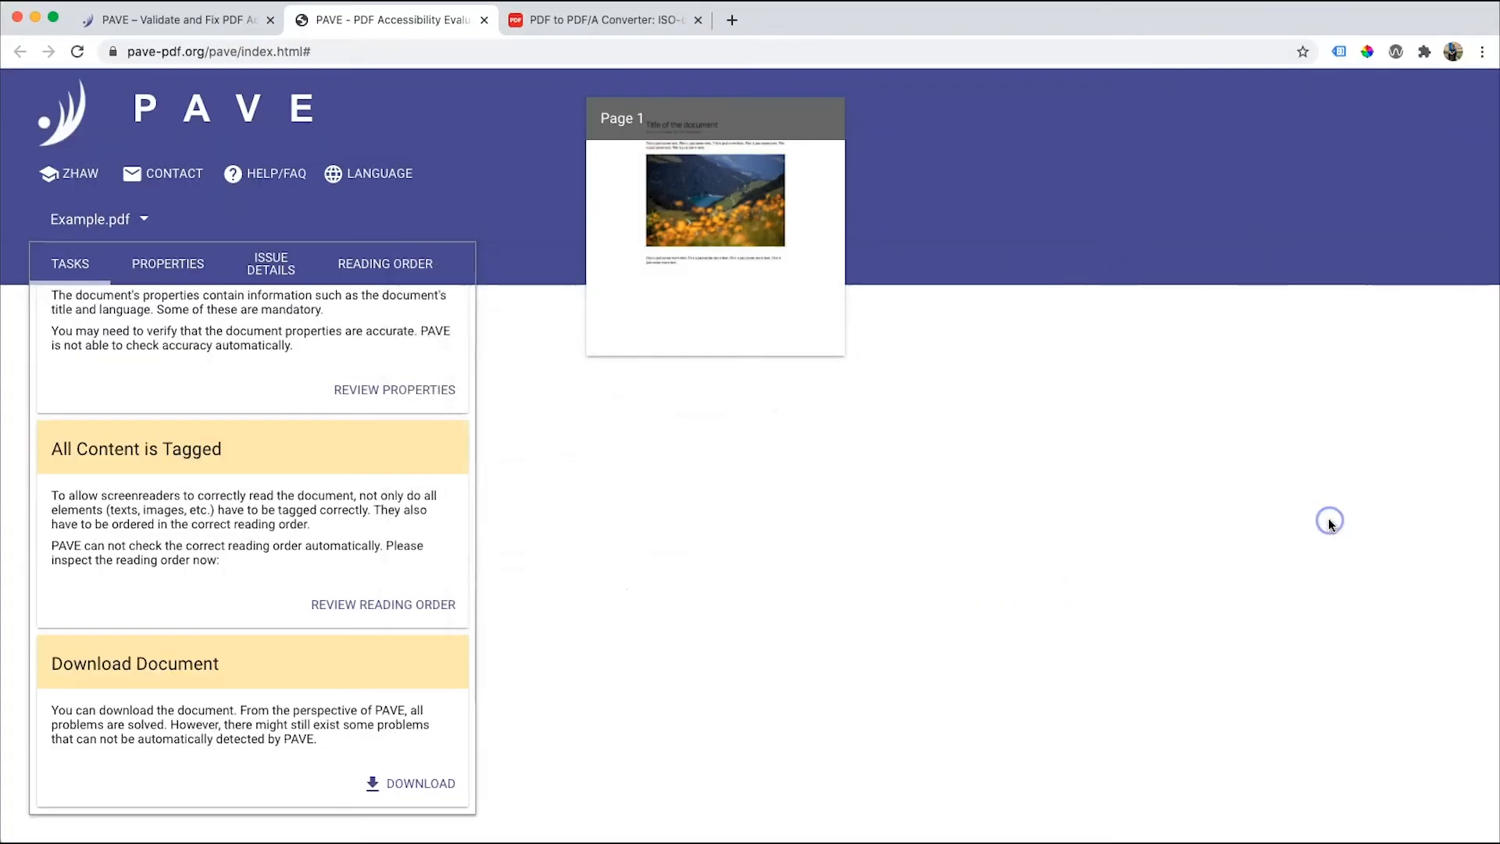
left_click(146, 226)
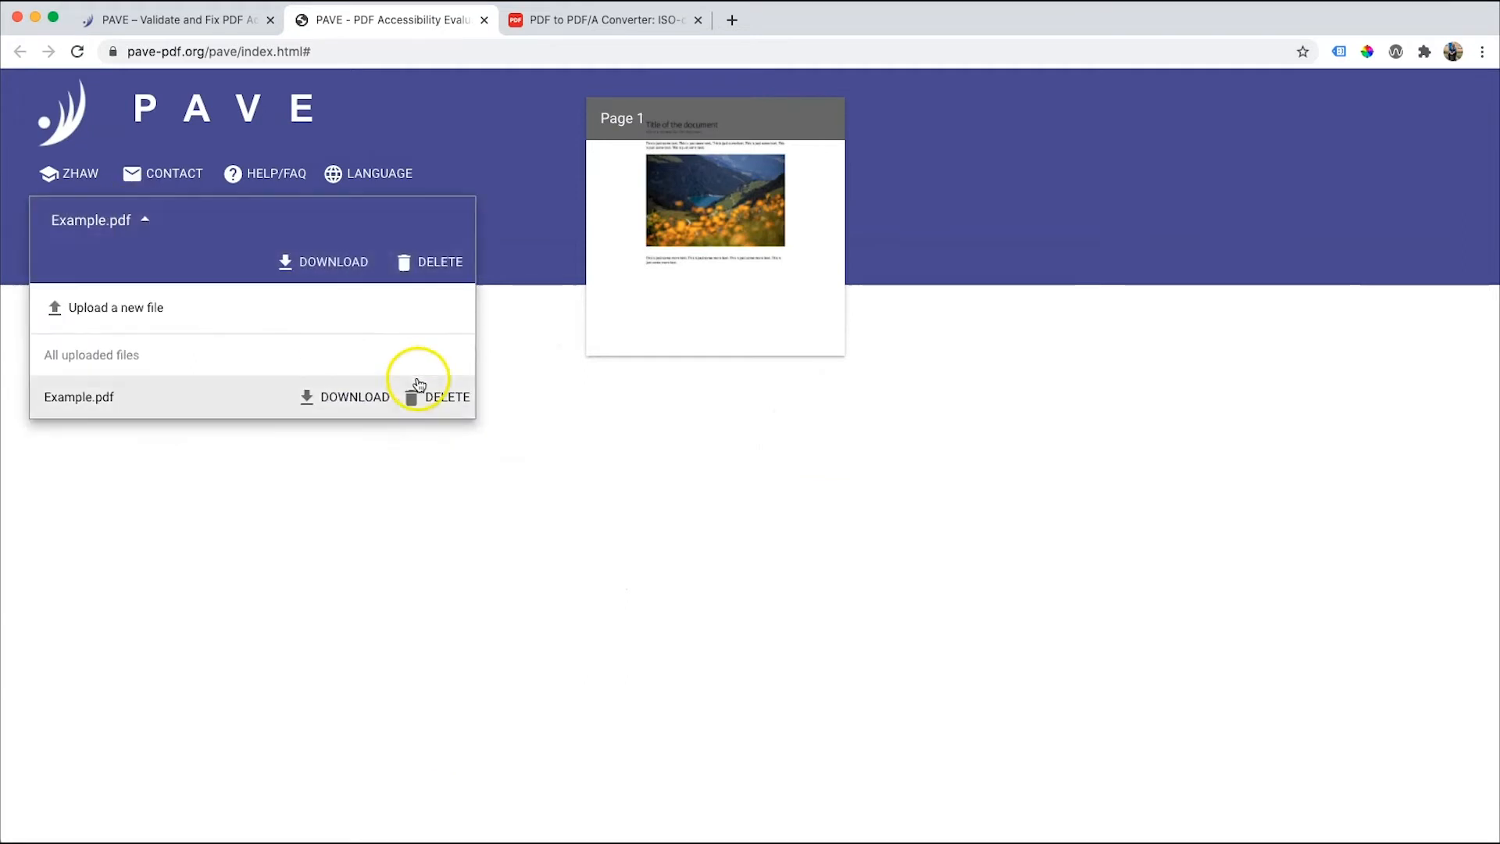
left_click(437, 405)
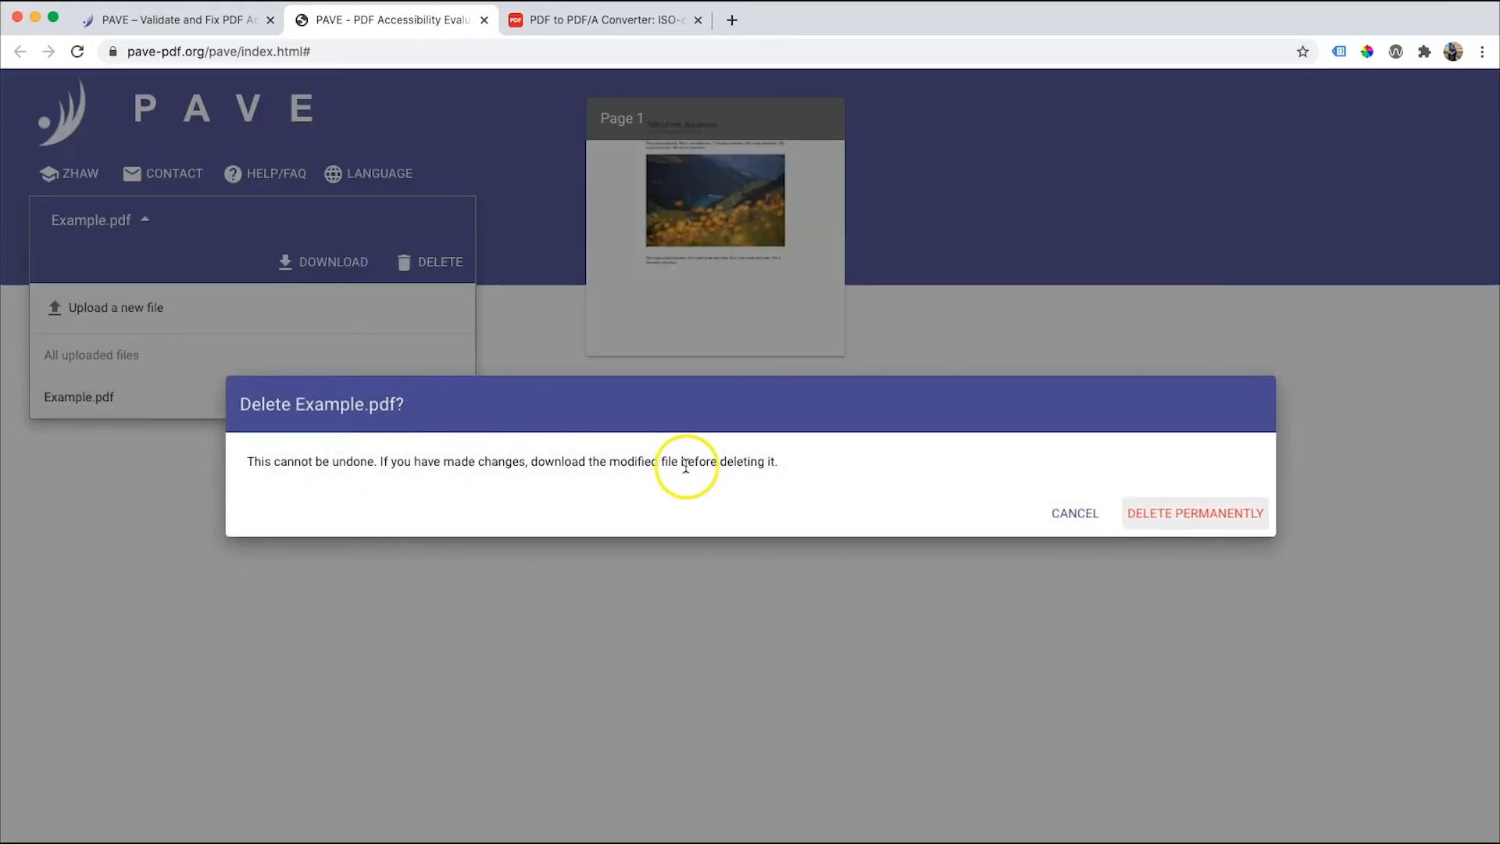
left_click(1164, 519)
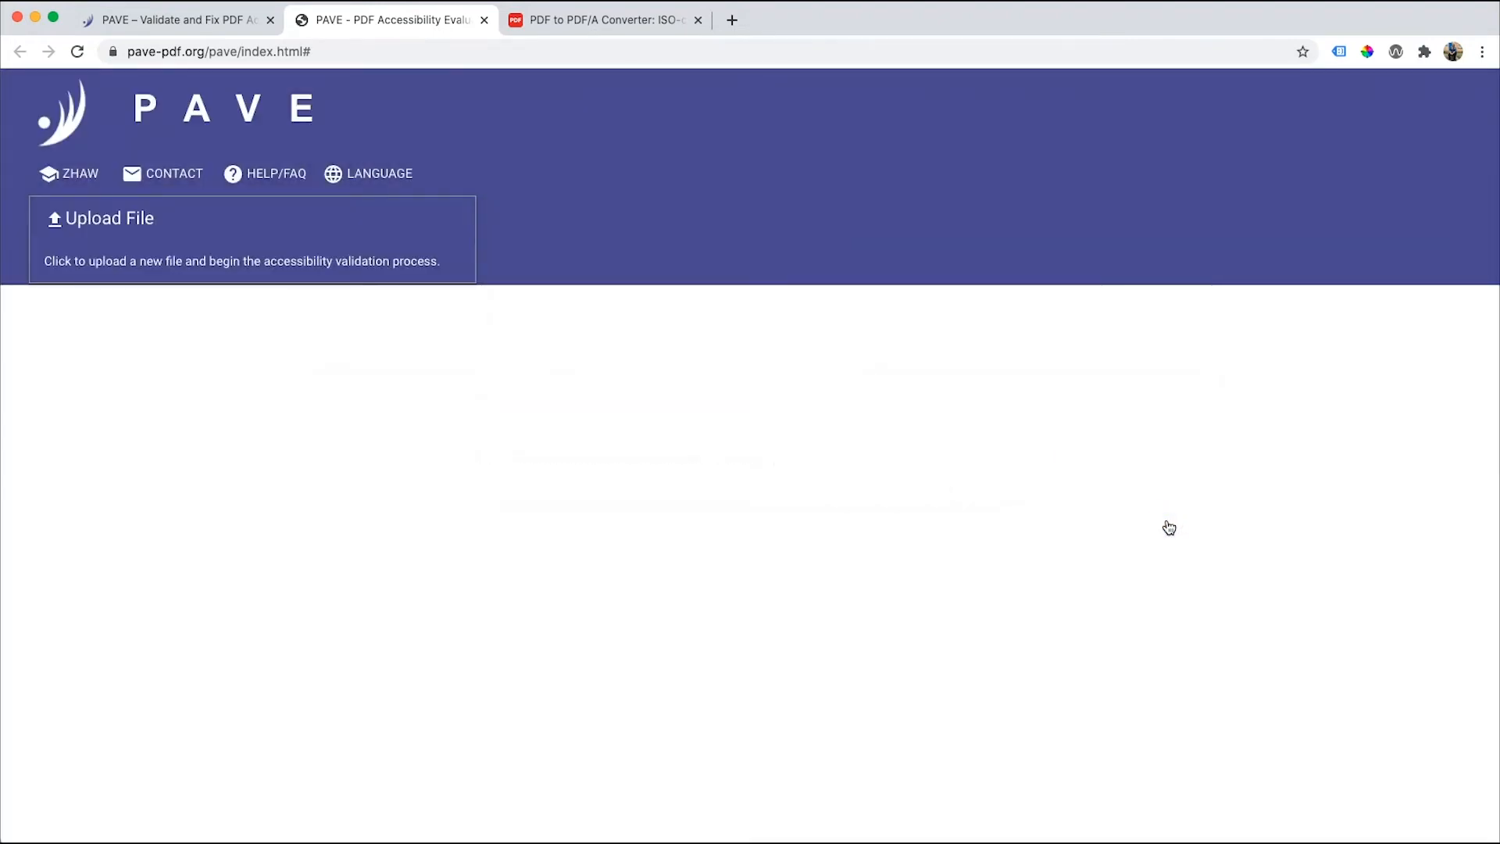
Switch to Finder, open the corrected Example.pdf from Downloads in Acrobat and show its standards information
key("ctrl+Up")
left_click(673, 271)
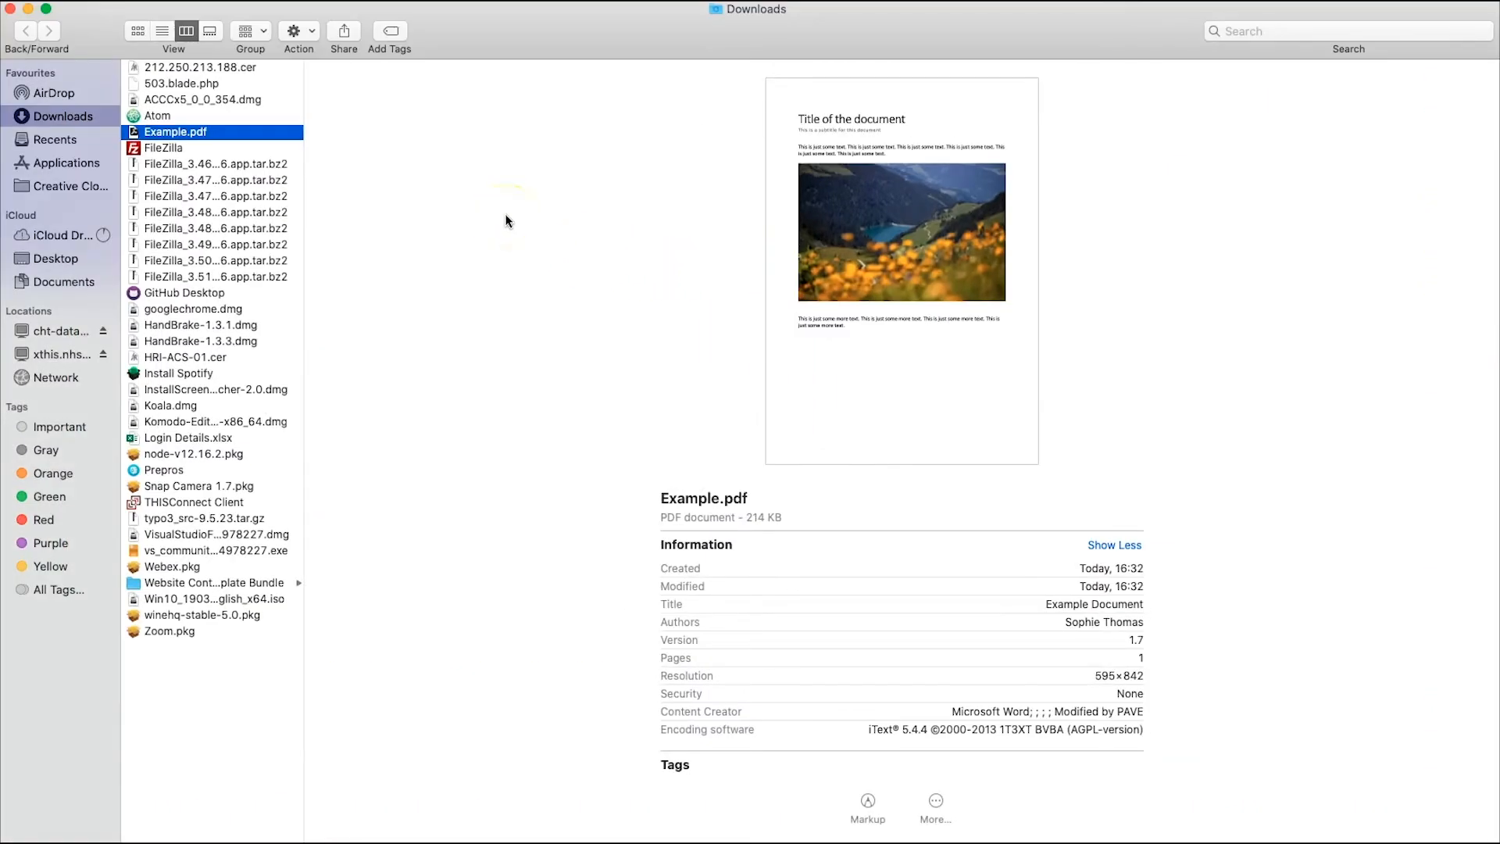
double_click(188, 131)
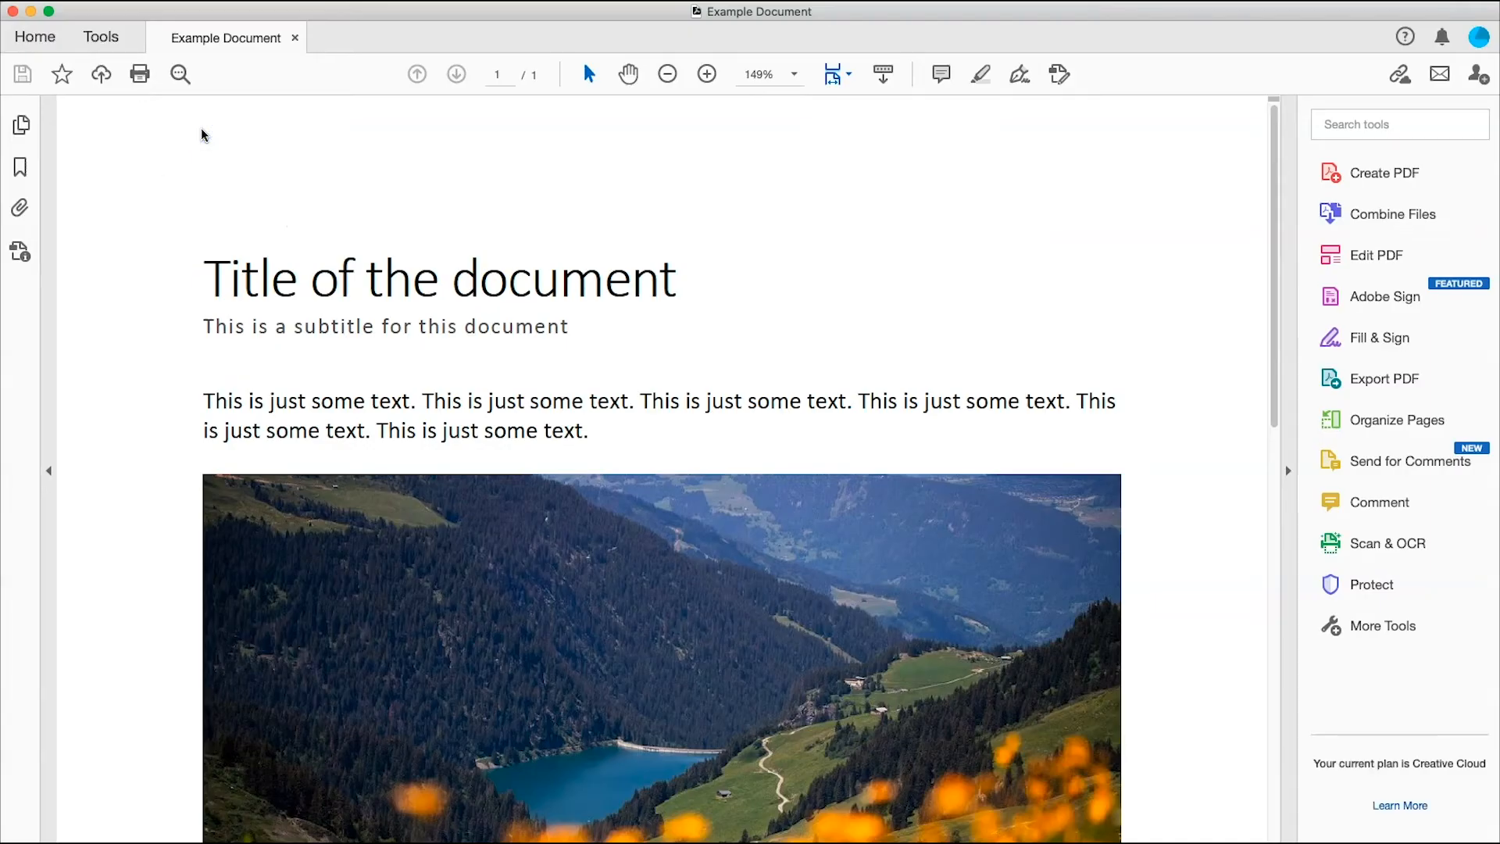
left_click(20, 251)
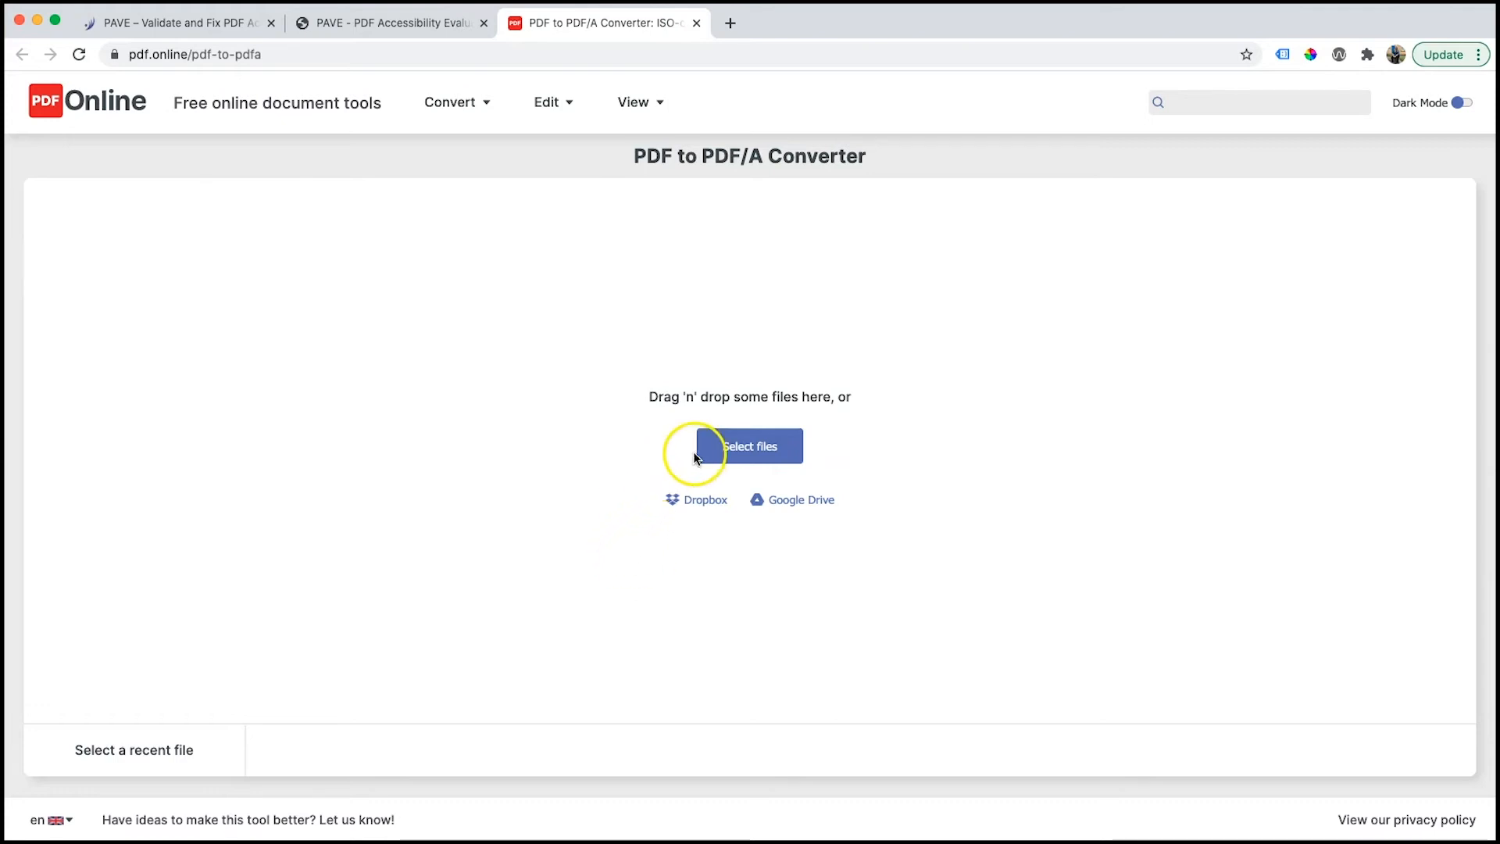
Upload Example.pdf from the Downloads folder to the PDF to PDF/A converter for conversion
left_click(742, 451)
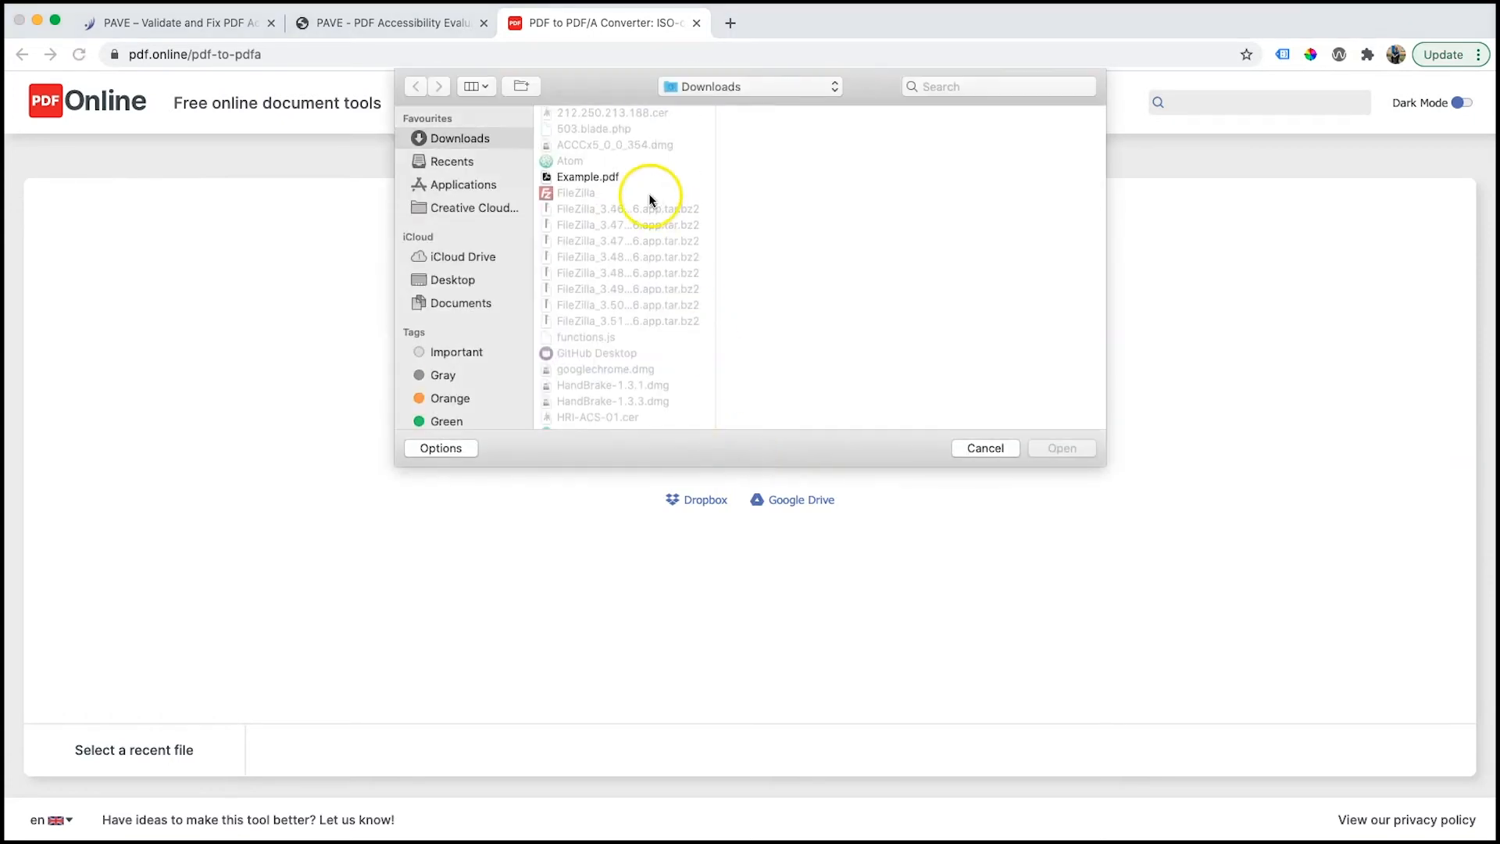
left_click(598, 180)
double_click(598, 179)
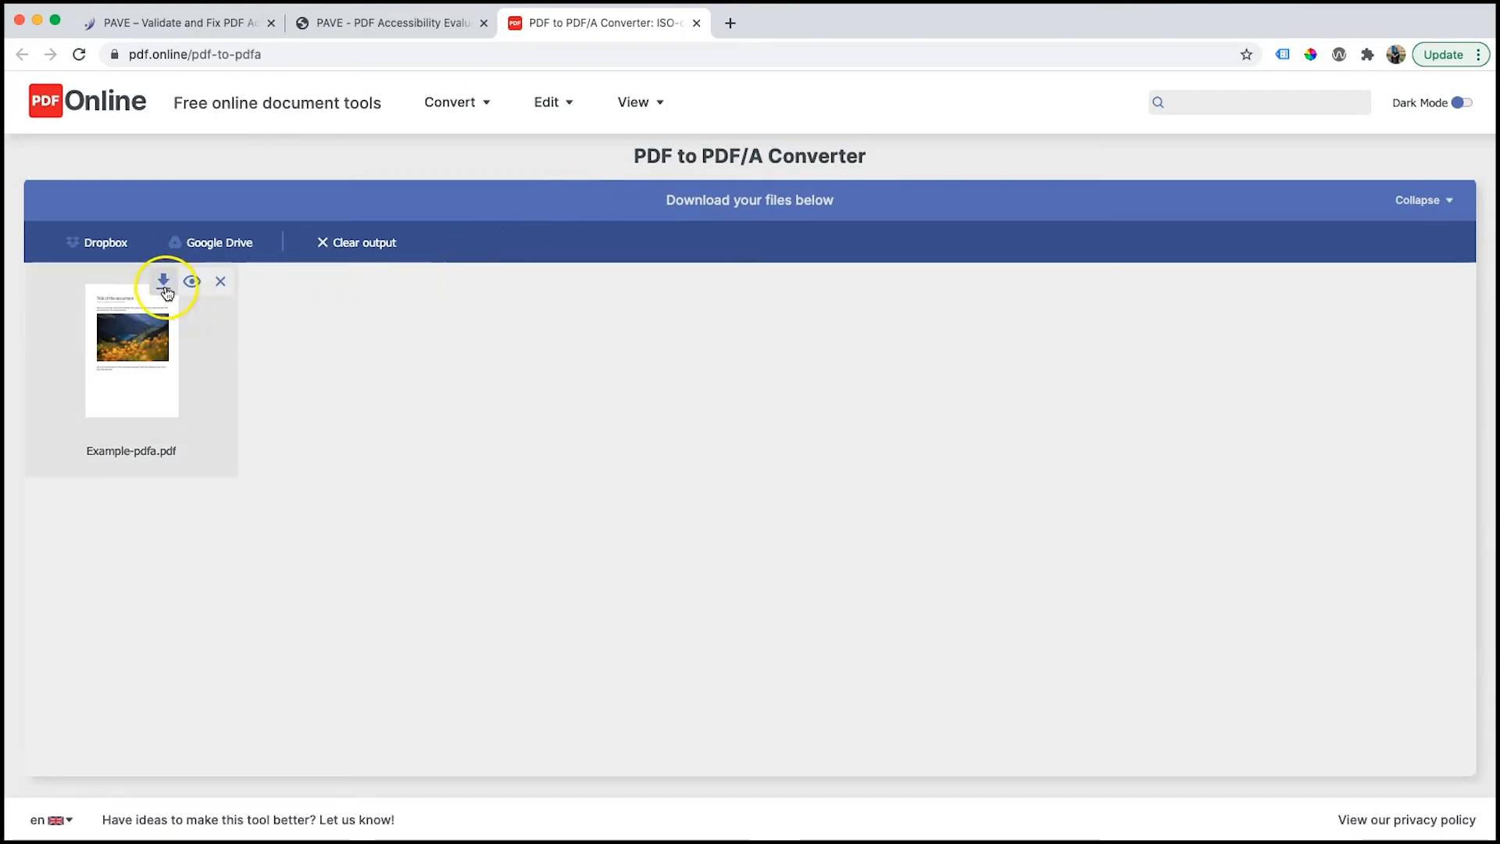
Download the converted Example-pdfa.pdf, then open it from the Downloads folder in Finder
left_click(165, 286)
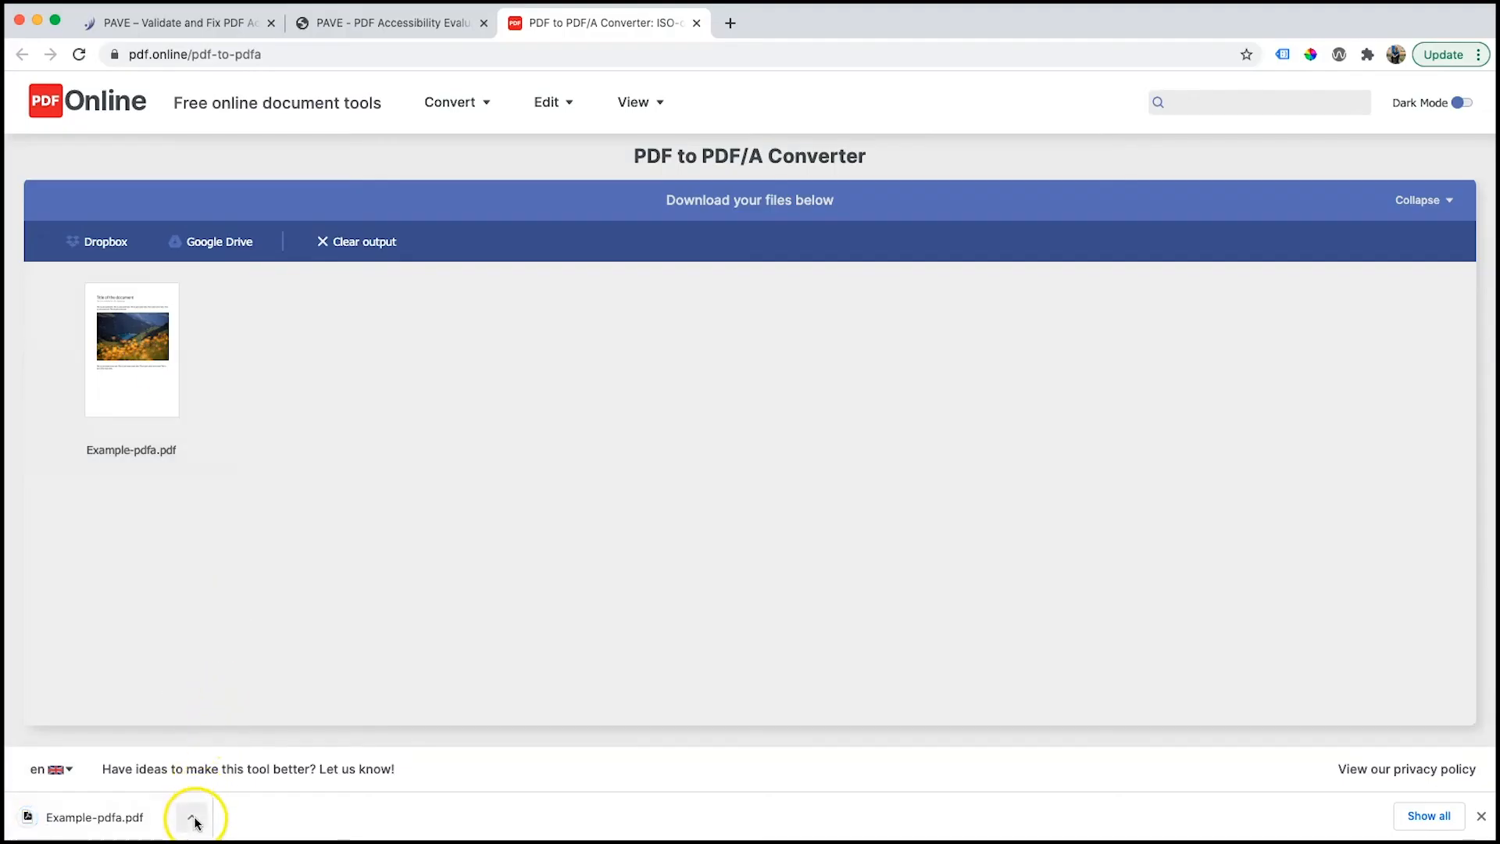
left_click(195, 823)
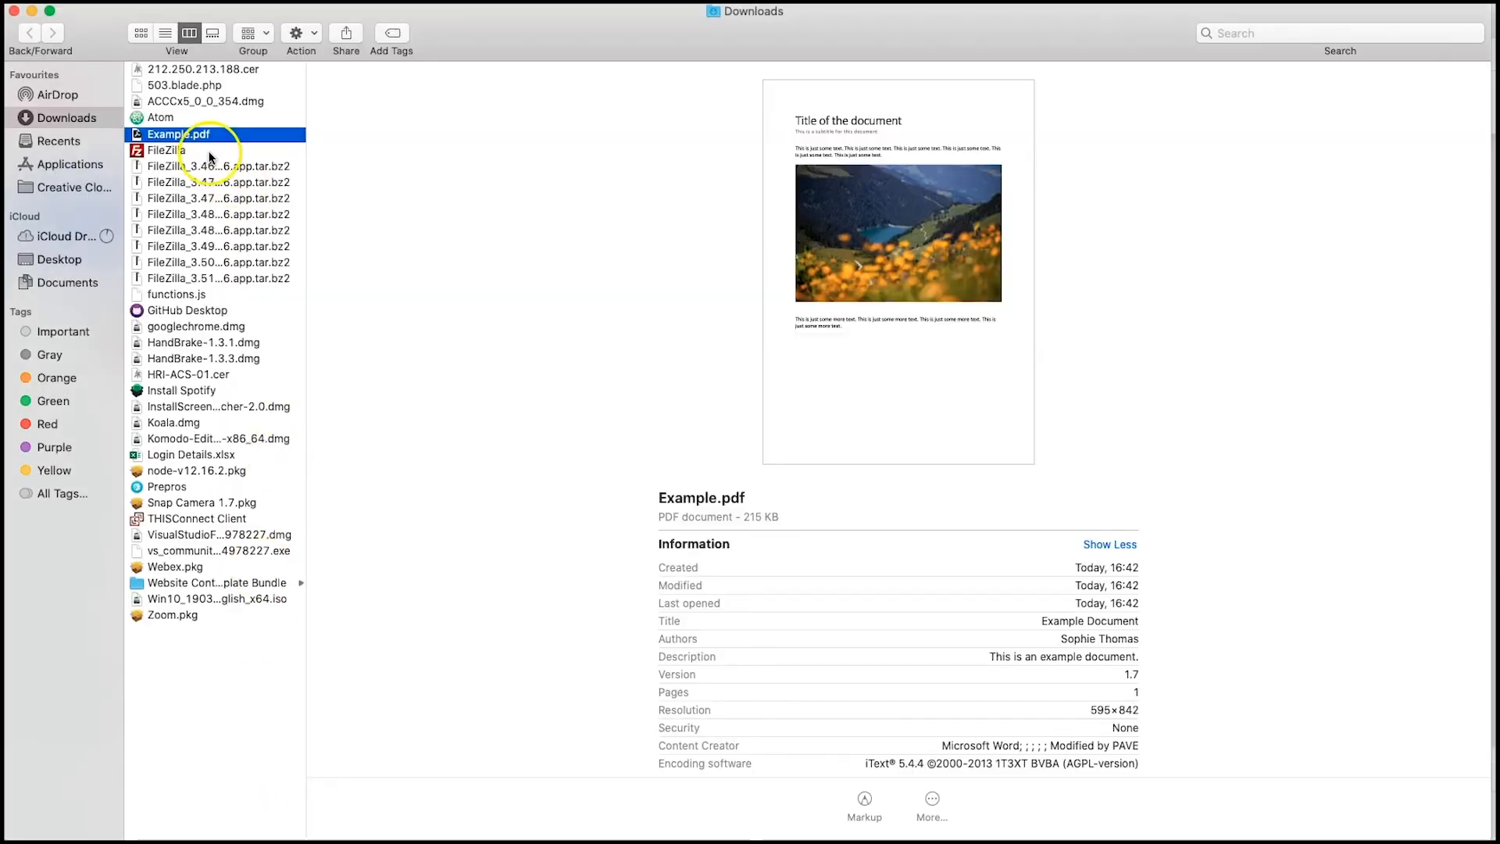
double_click(239, 133)
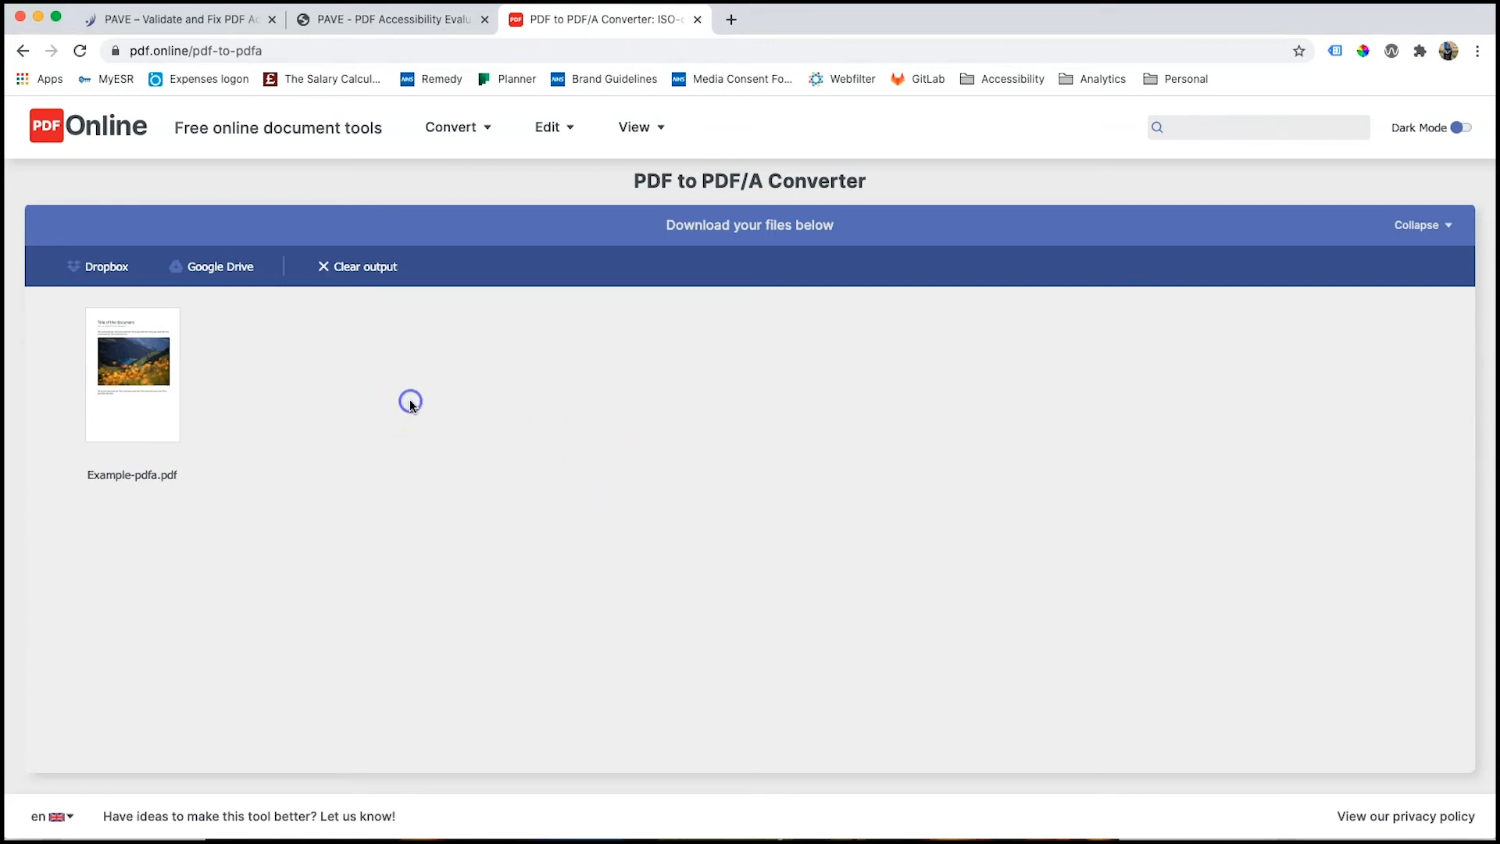
Remove Example-pdfa.pdf from both the converter's output and its list of recent files
mouse_move(174, 392)
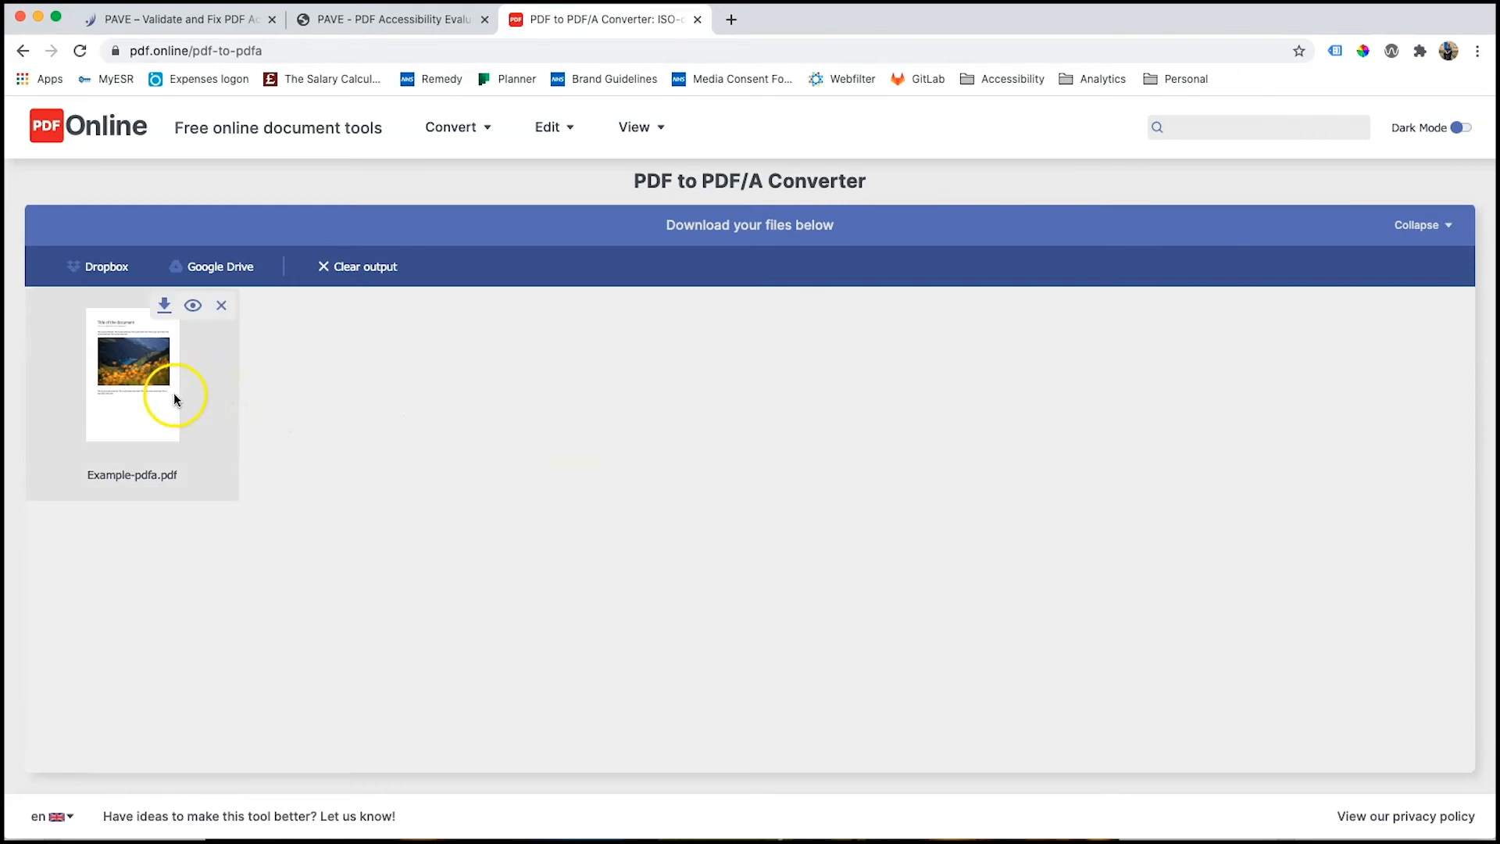
left_click(221, 304)
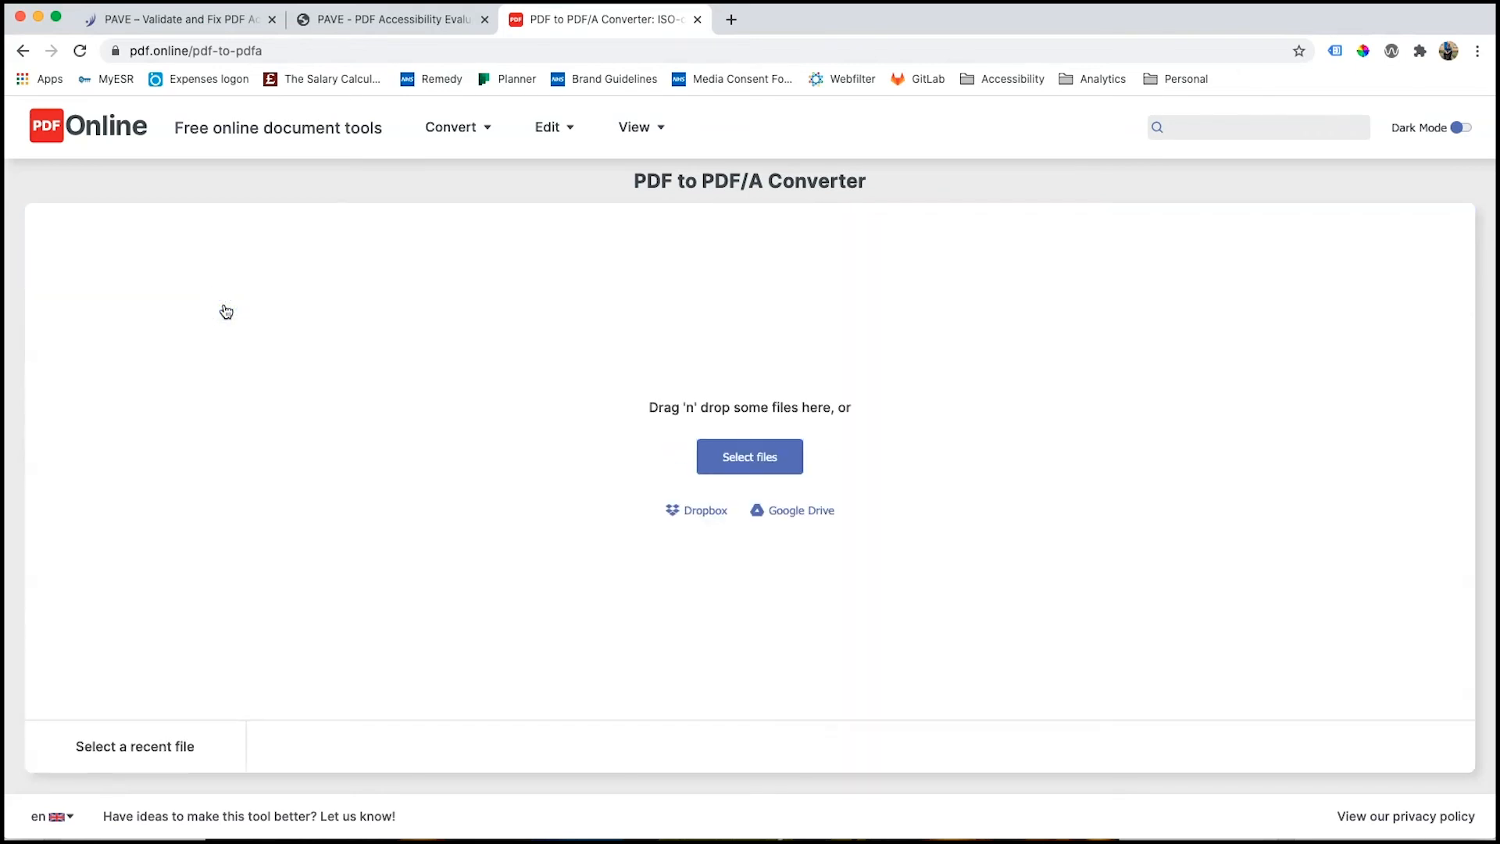
left_click(218, 374)
left_click(167, 746)
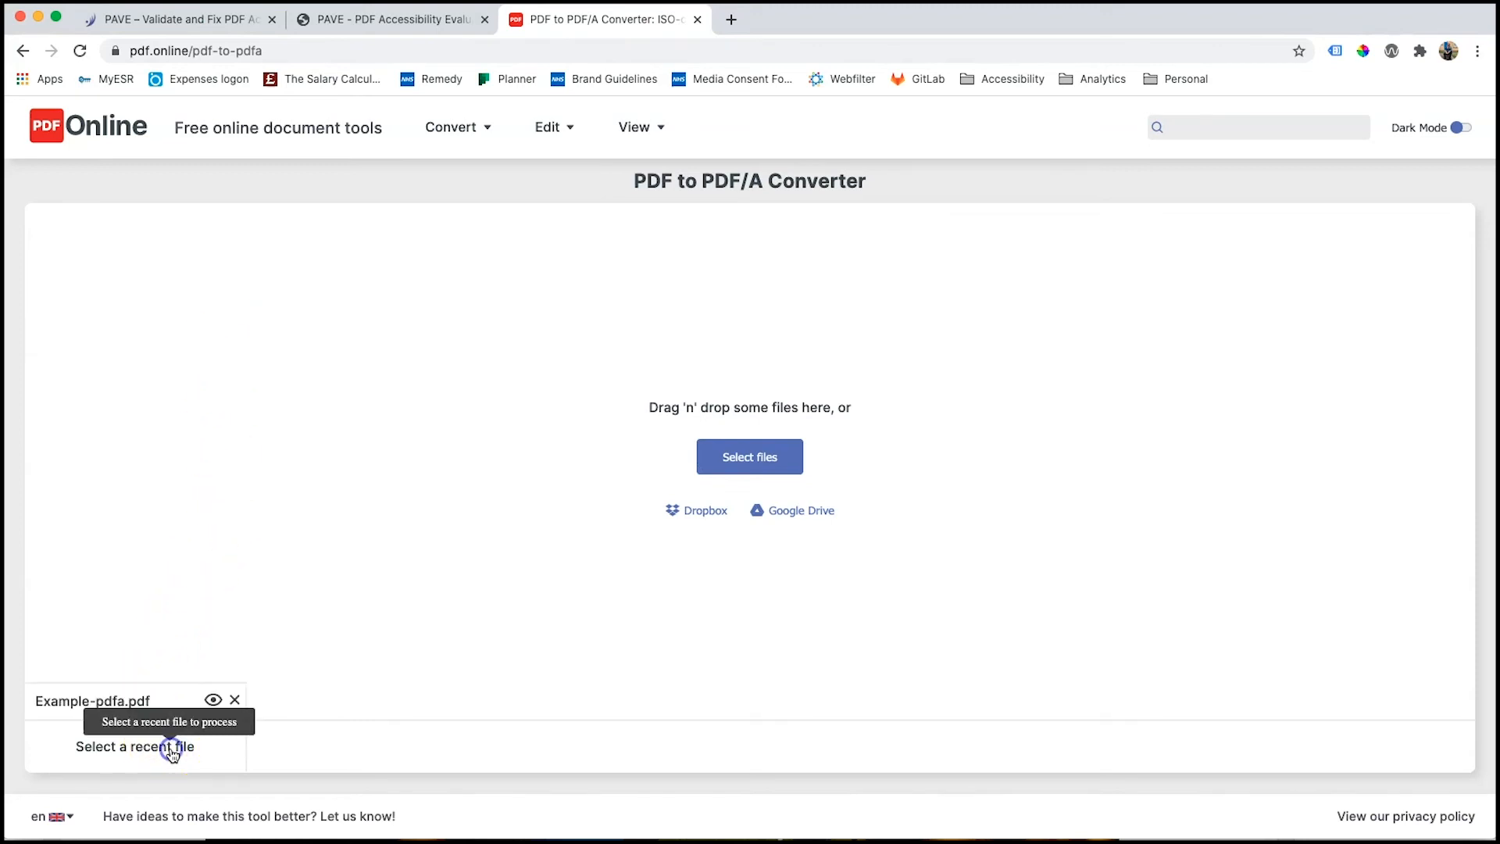
left_click(234, 699)
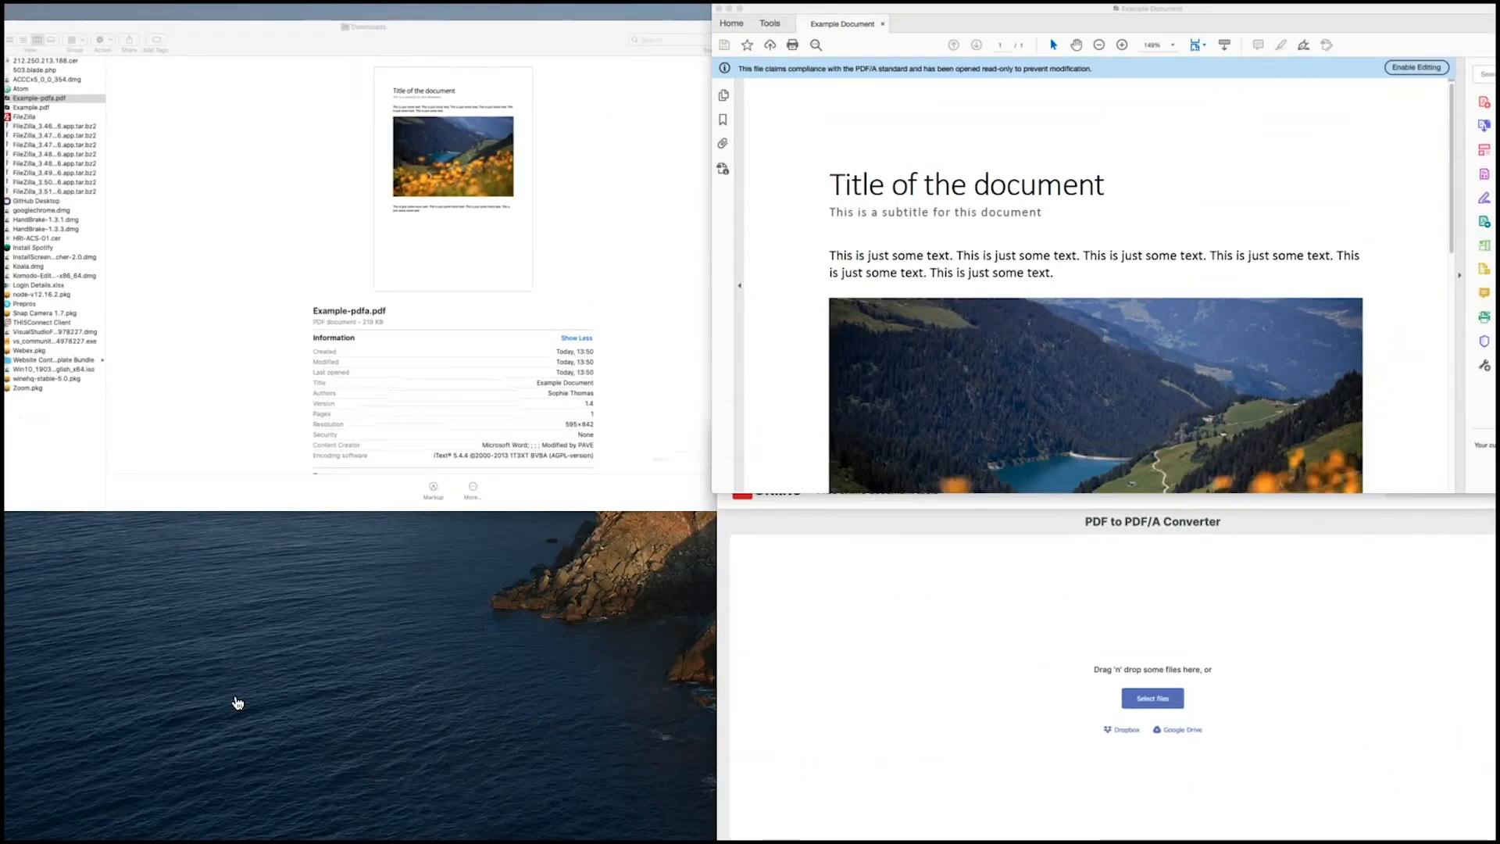
Switch to the converted Example Document in Acrobat to check its PDF/A compliance
left_click(1016, 164)
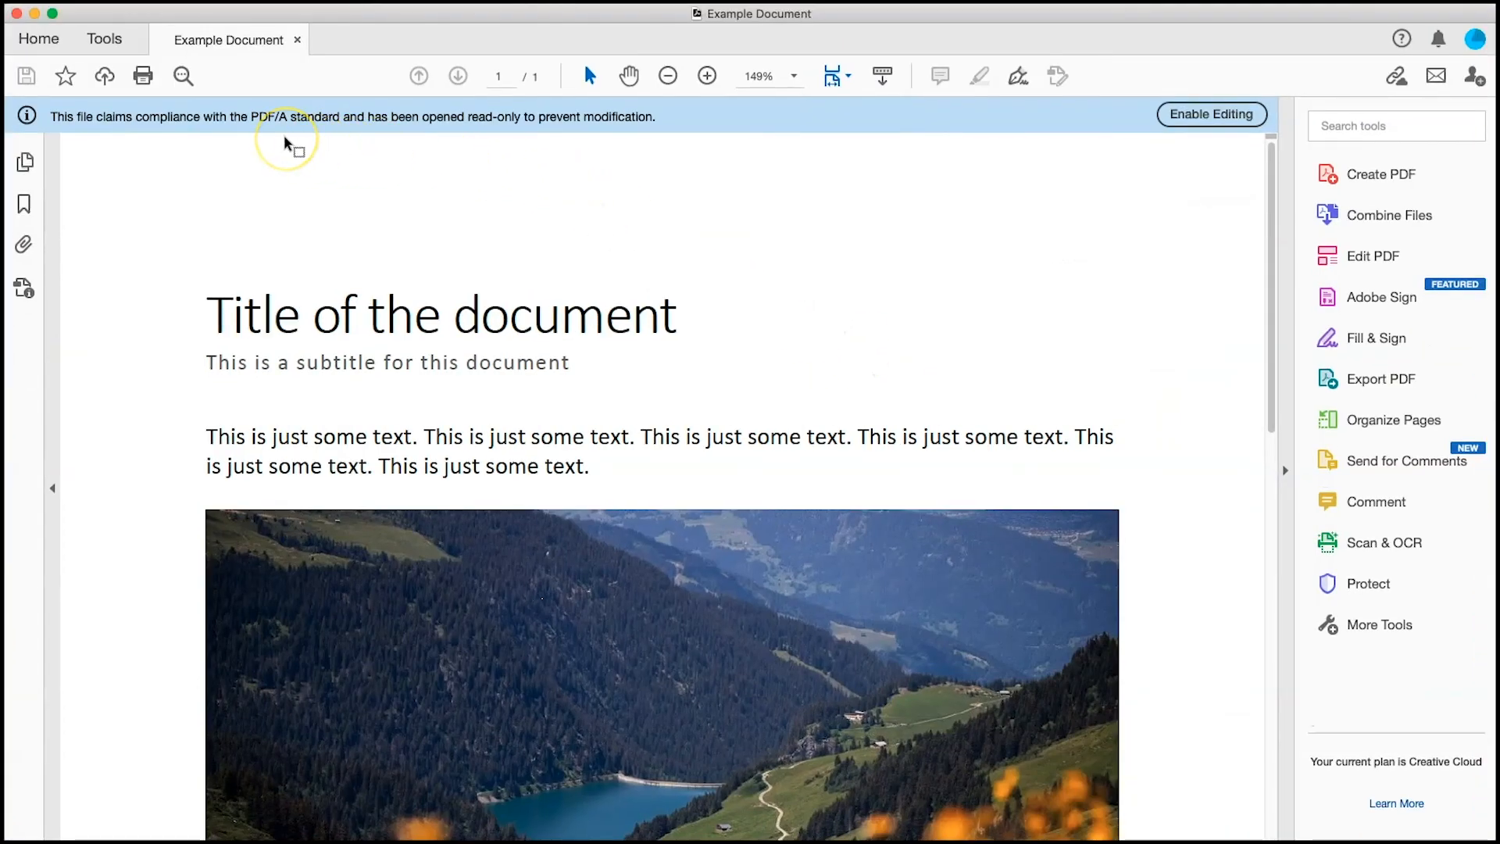